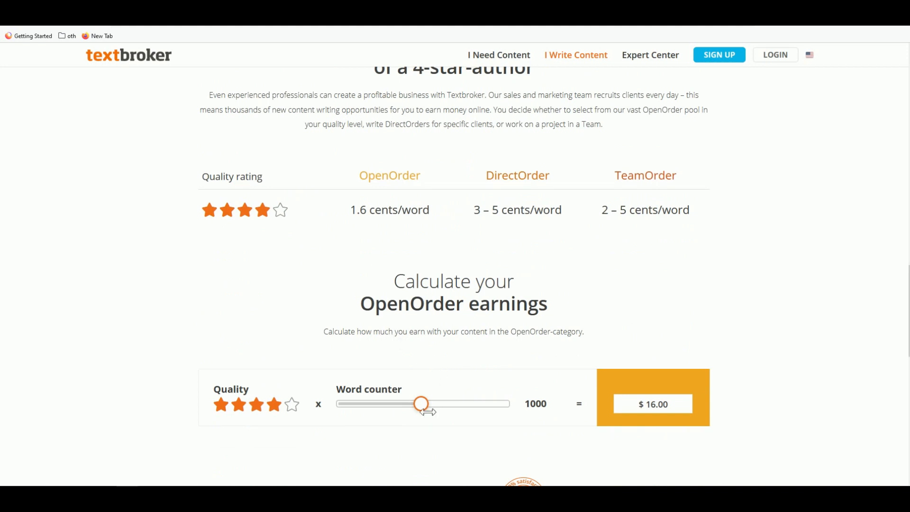
Step: Calculate Textbroker's OpenOrder earnings for a 500-word article, trying five-star quality and settling on three stars
left_click_drag(422, 407, 399, 410)
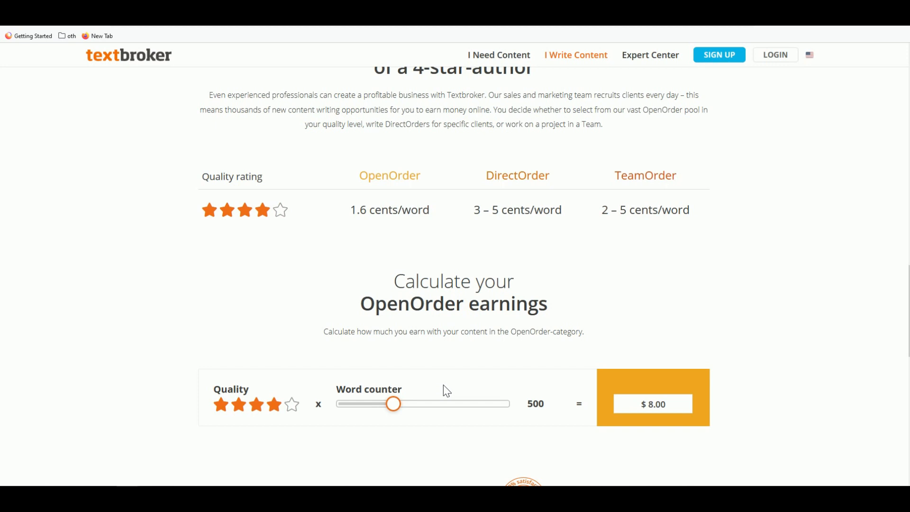
left_click(294, 406)
left_click(258, 404)
double_click(546, 407)
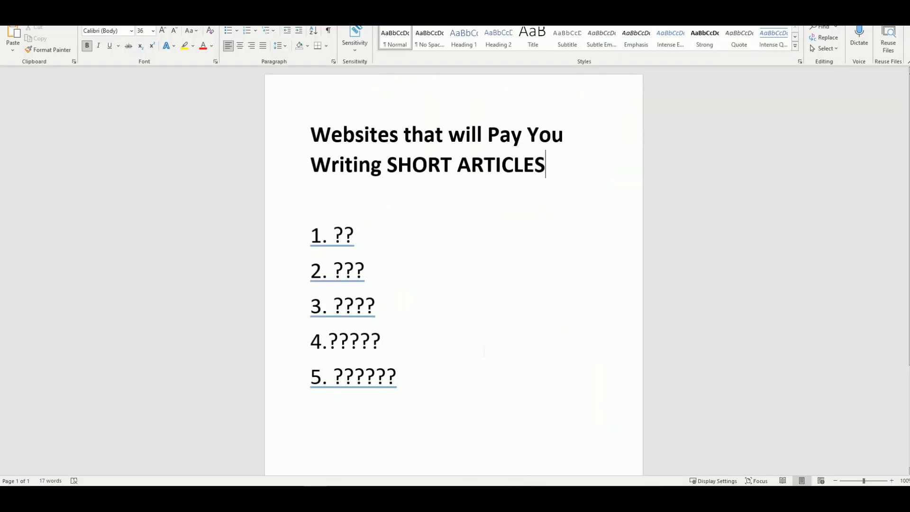
Step: Switch from the website list to PeoplePerHour and examine the article-writing offers under $20, including their word counts and prices
left_click_drag(365, 272, 346, 273)
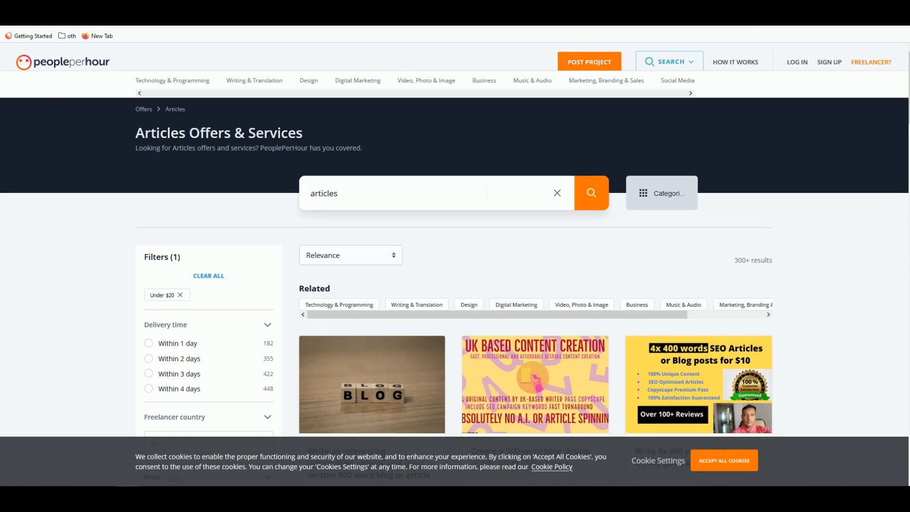
scroll(479, 192, "down", 2)
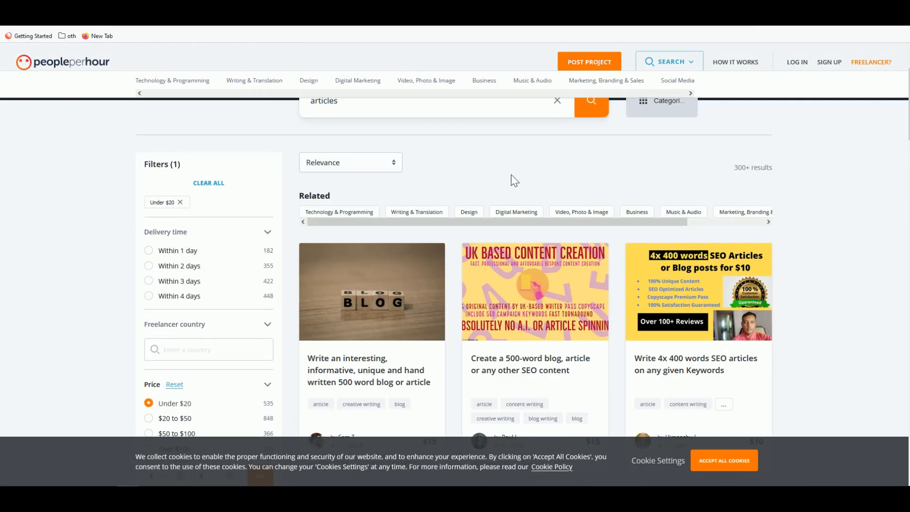
scroll(621, 207, "down", 2)
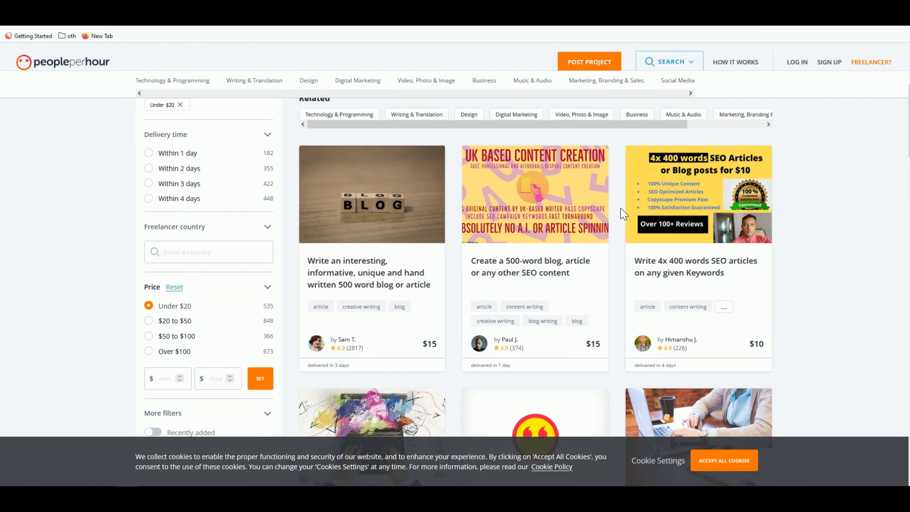
scroll(585, 260, "down", 1)
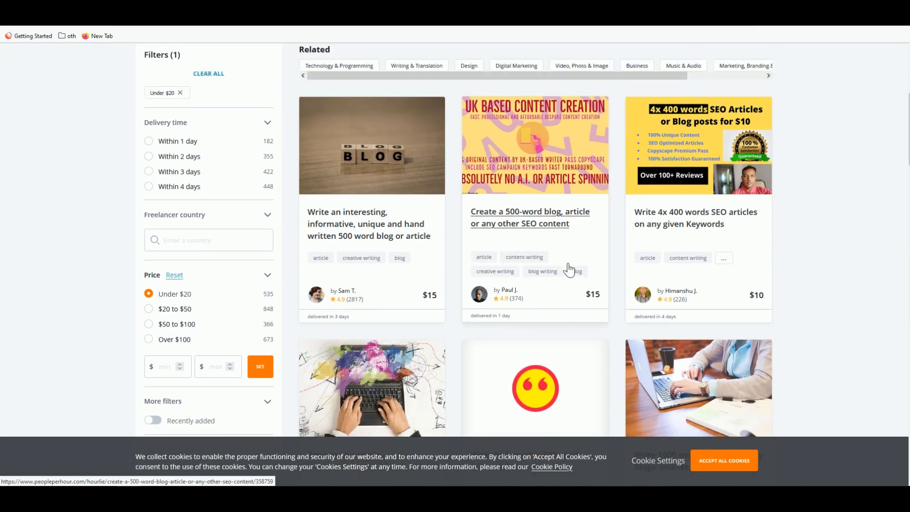
scroll(569, 269, "down", 2)
mouse_move(353, 202)
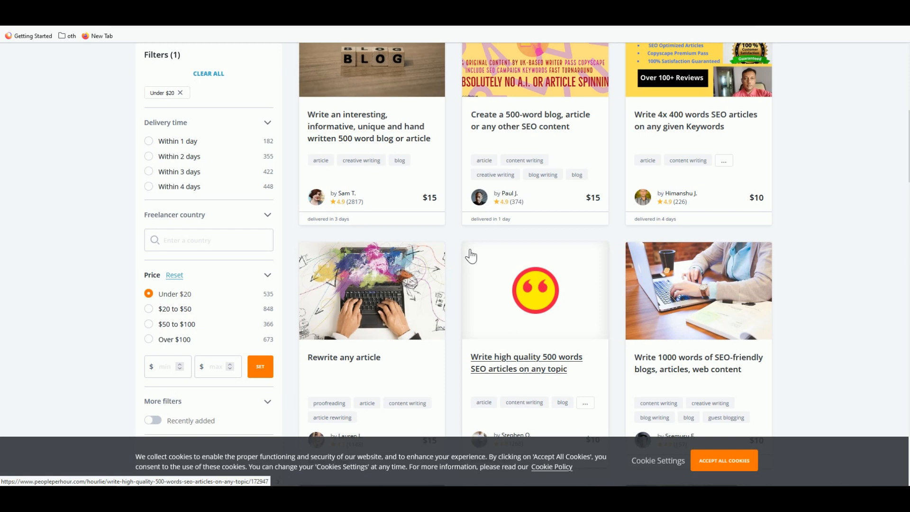
scroll(471, 256, "up", 6)
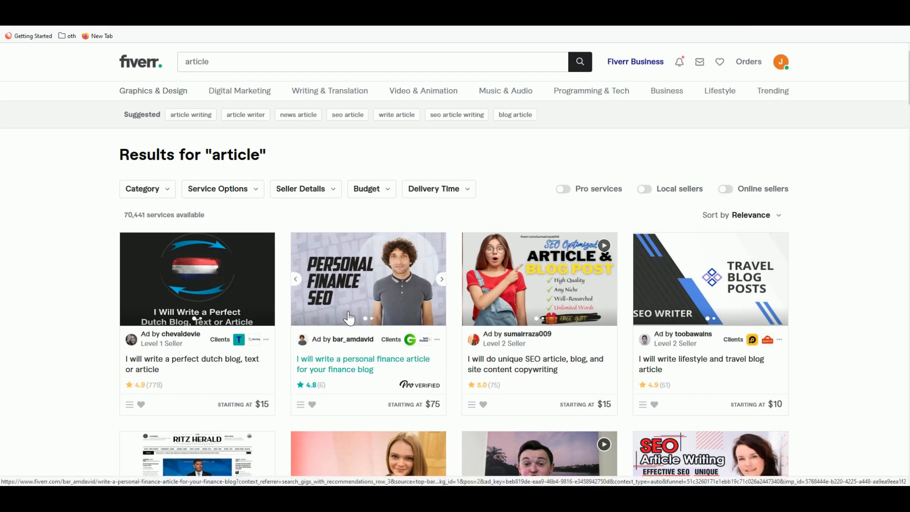
Step: Review Fiverr's service listings for "article" and their starting prices
scroll(239, 375, "down", 1)
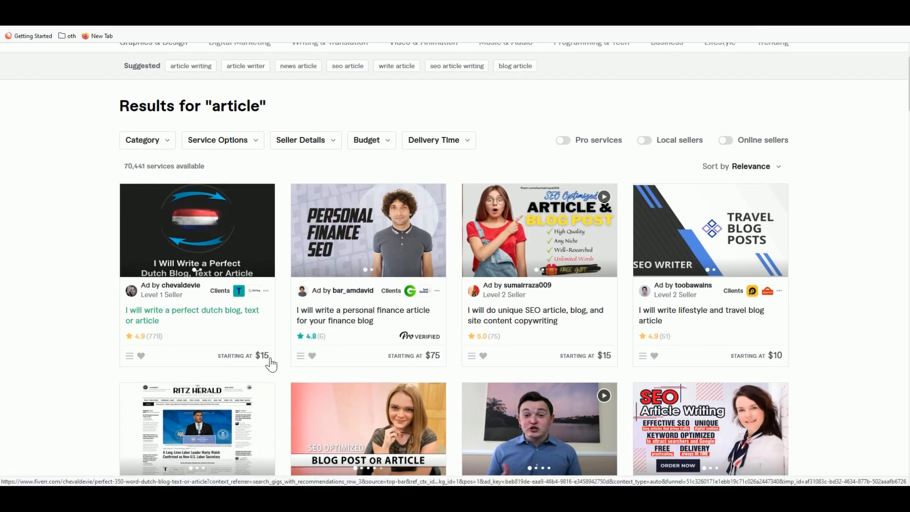
scroll(332, 351, "down", 1)
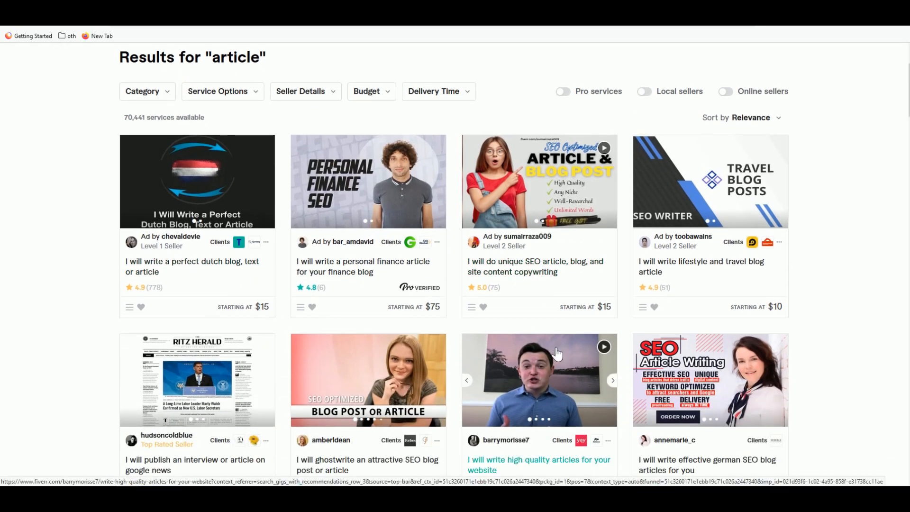
scroll(567, 342, "down", 2)
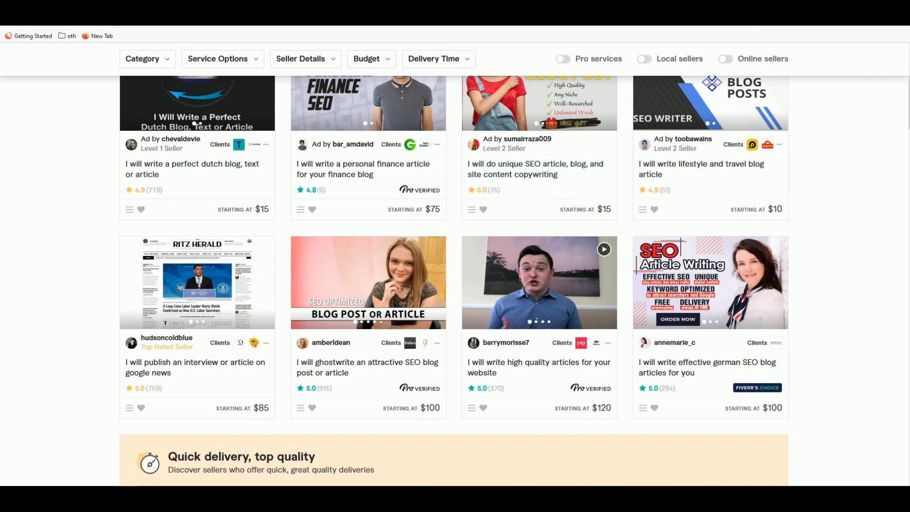
Step: Switch to ContentGather, open the Health & Medical category and examine the word counts and prices of its articles
key("ctrl+Tab")
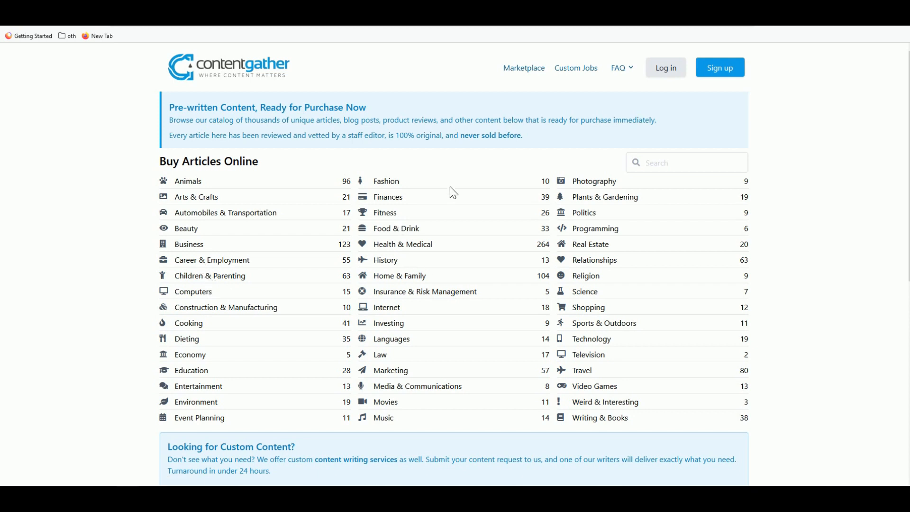
left_click(417, 255)
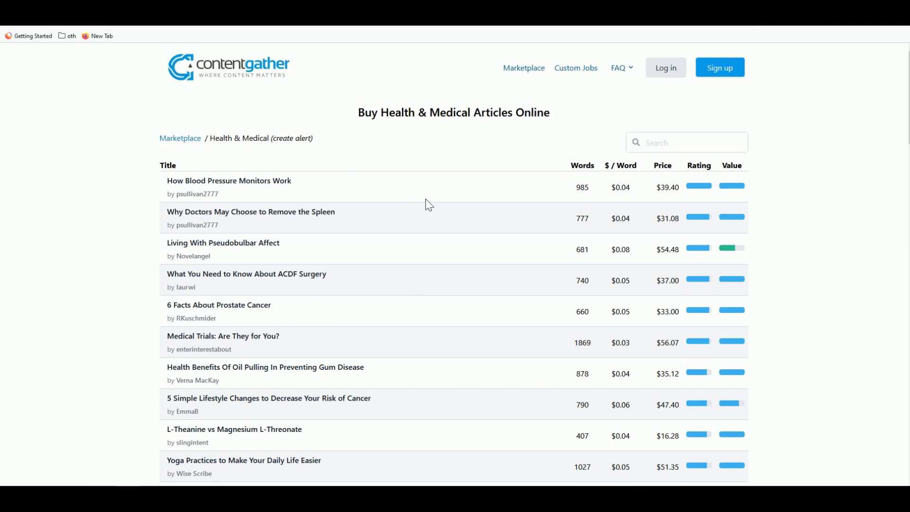
double_click(667, 188)
scroll(368, 308, "down", 6)
double_click(582, 299)
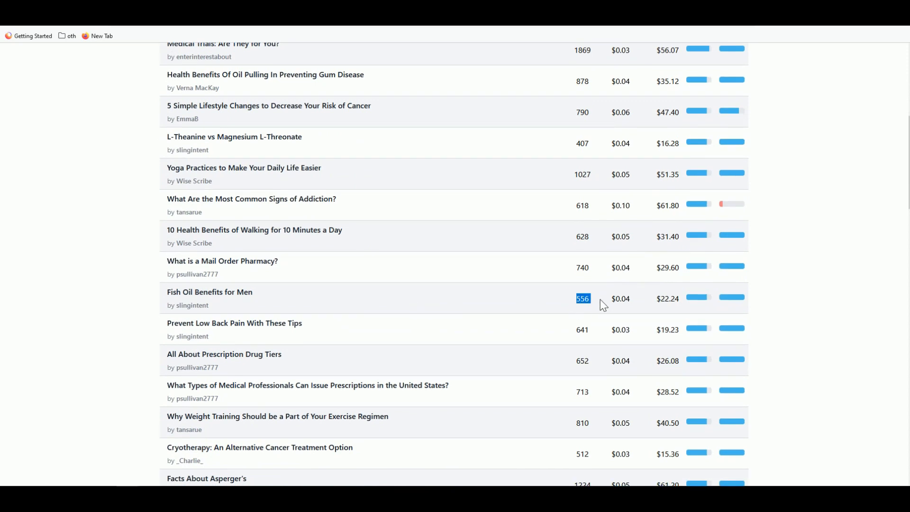
double_click(670, 299)
scroll(454, 265, "up", 5)
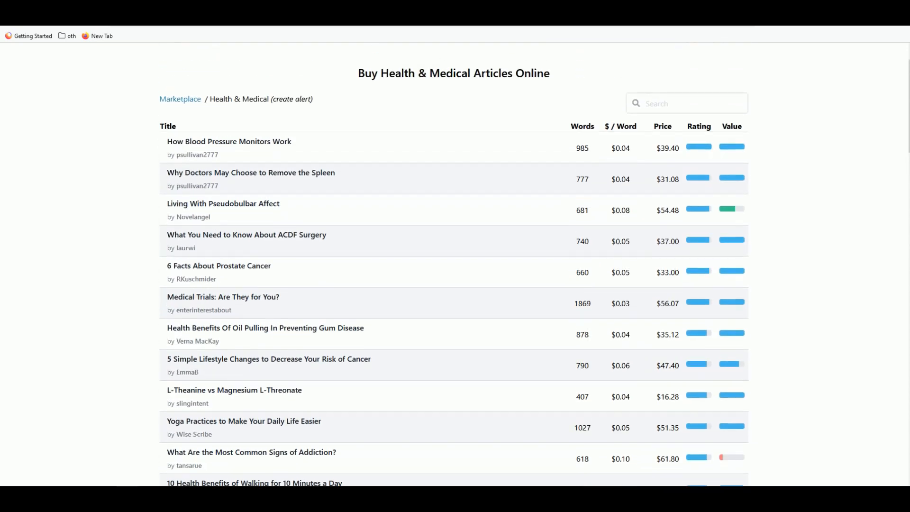
scroll(579, 303, "up", 1)
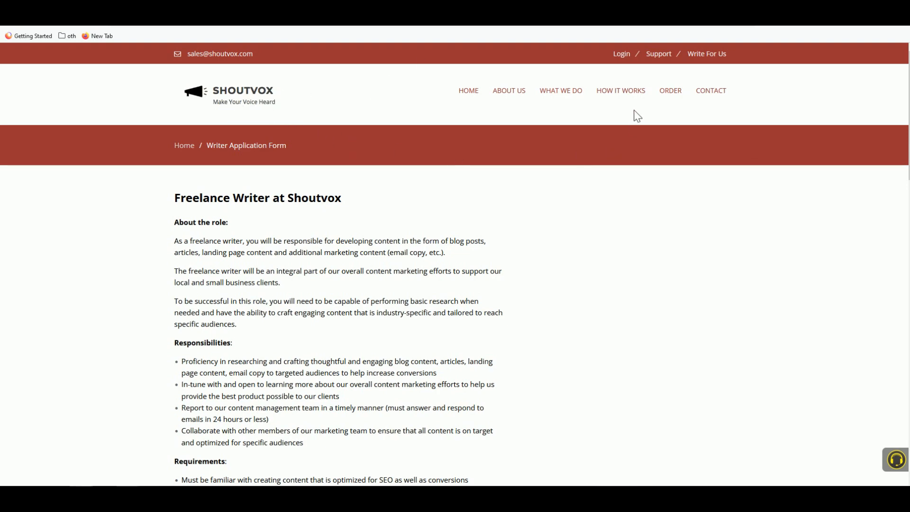
Step: Read Shoutvox's freelance writer role description, highlighting the hourly rate under Compensation
scroll(465, 347, "down", 1)
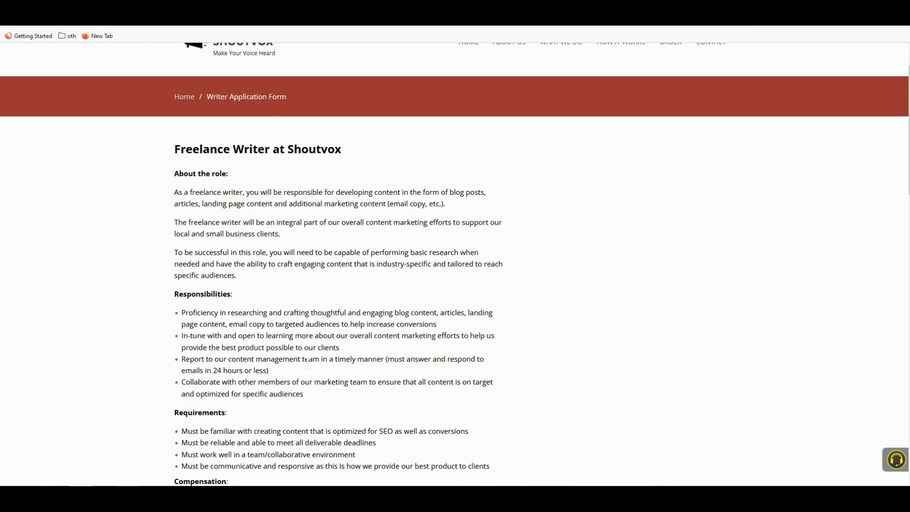
scroll(308, 362, "down", 2)
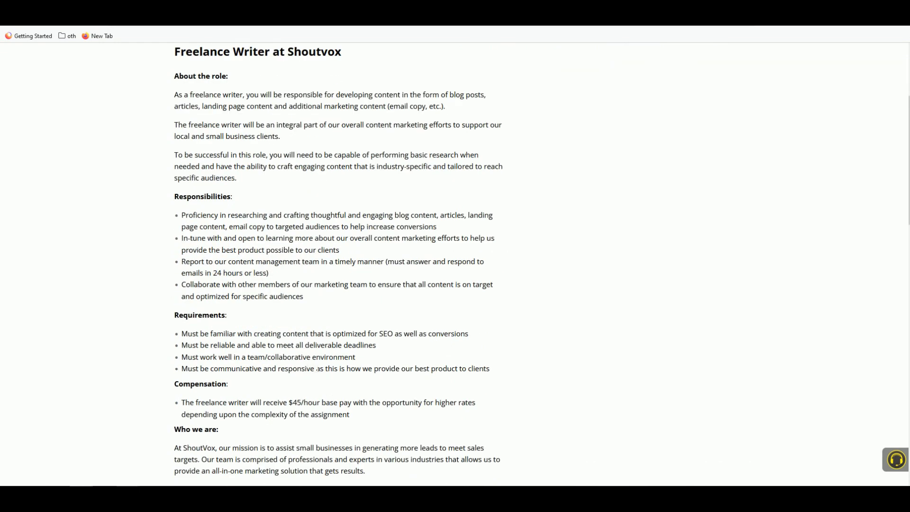
scroll(316, 368, "down", 1)
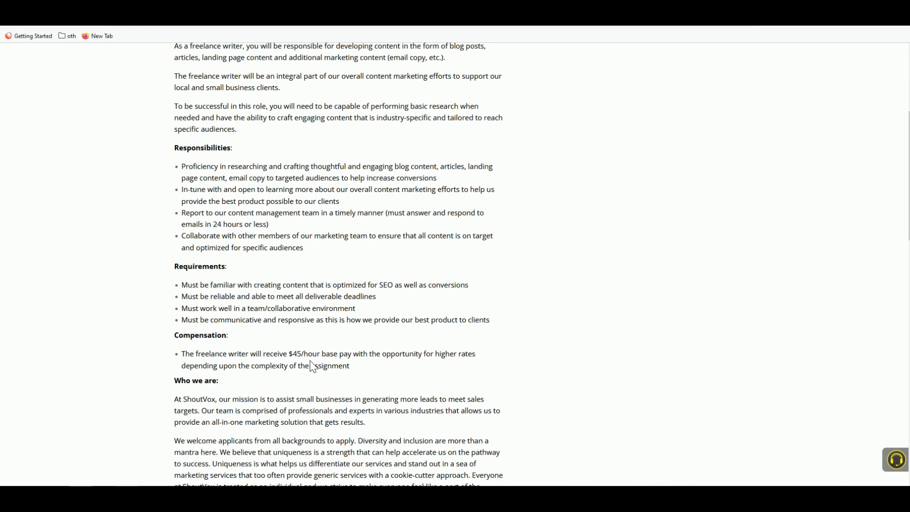
scroll(311, 367, "down", 2)
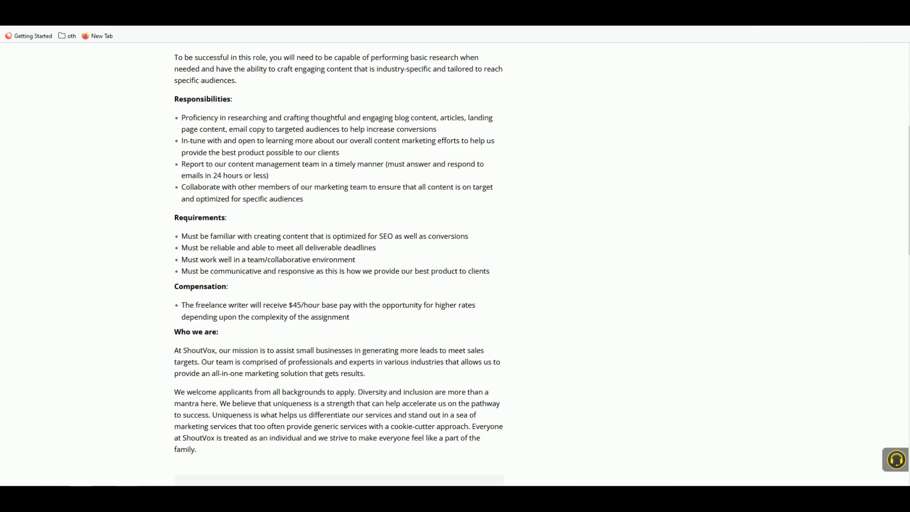
left_click_drag(293, 305, 313, 305)
left_click(323, 316)
scroll(332, 313, "down", 4)
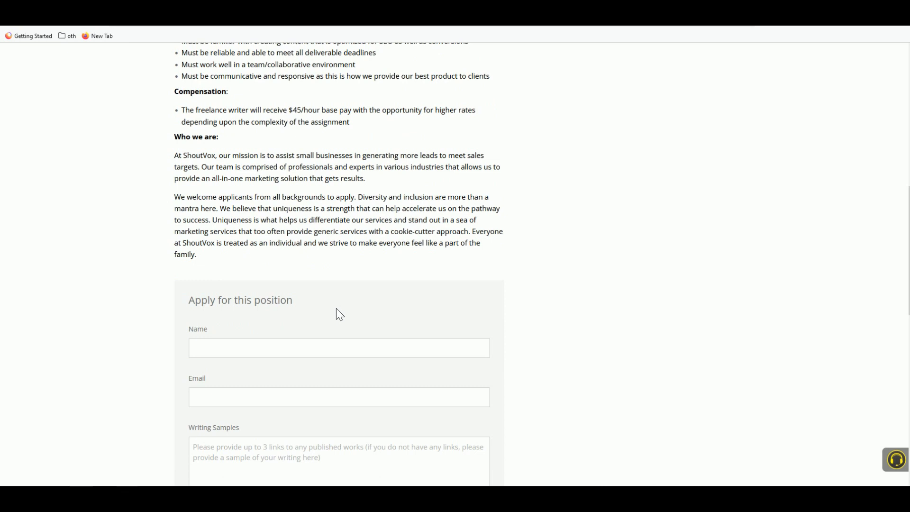
Step: Look through the fields of Shoutvox's writer application form, including Writing Samples, and return to the start of the page
scroll(286, 291, "down", 2)
left_click(256, 366)
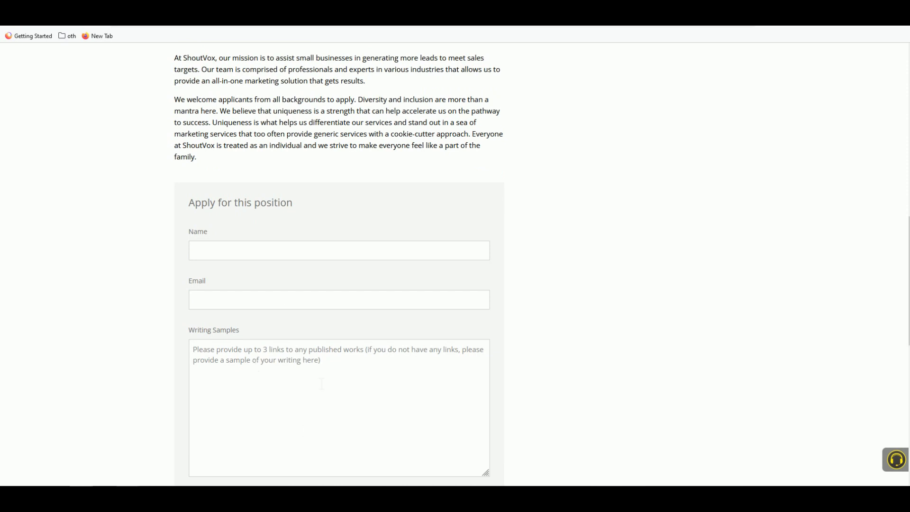
scroll(314, 377, "down", 3)
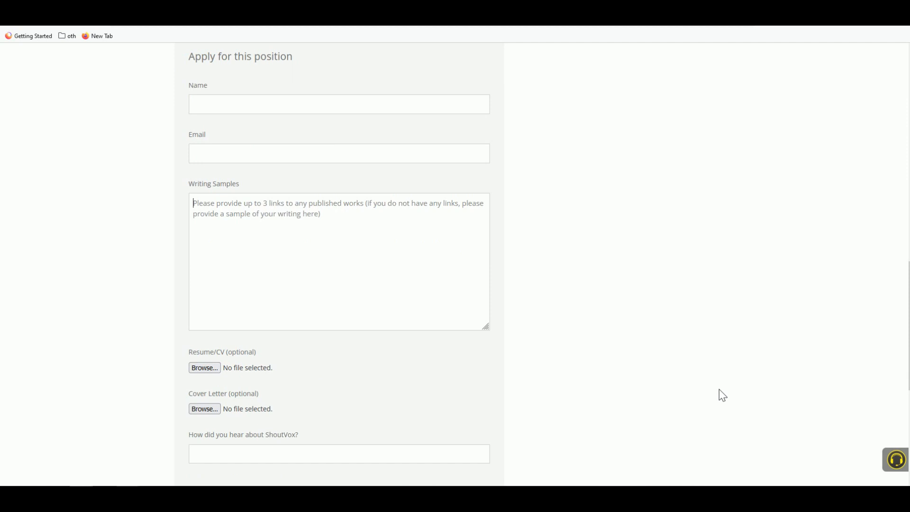
scroll(656, 411, "down", 3)
scroll(611, 407, "up", 10)
scroll(611, 407, "up", 7)
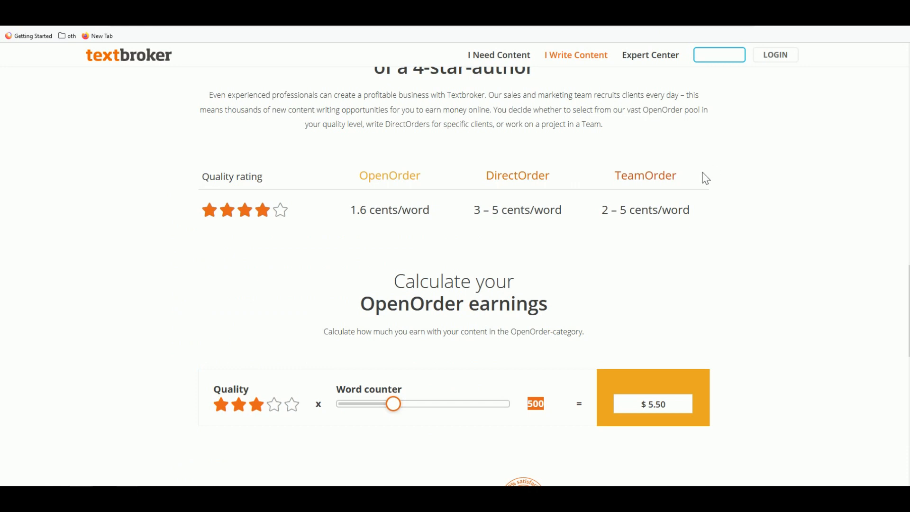
Step: Set Textbroker's earnings calculator to five-star quality and revisit the PeoplePerHour, ContentGather and Shoutvox pages
left_click(293, 406)
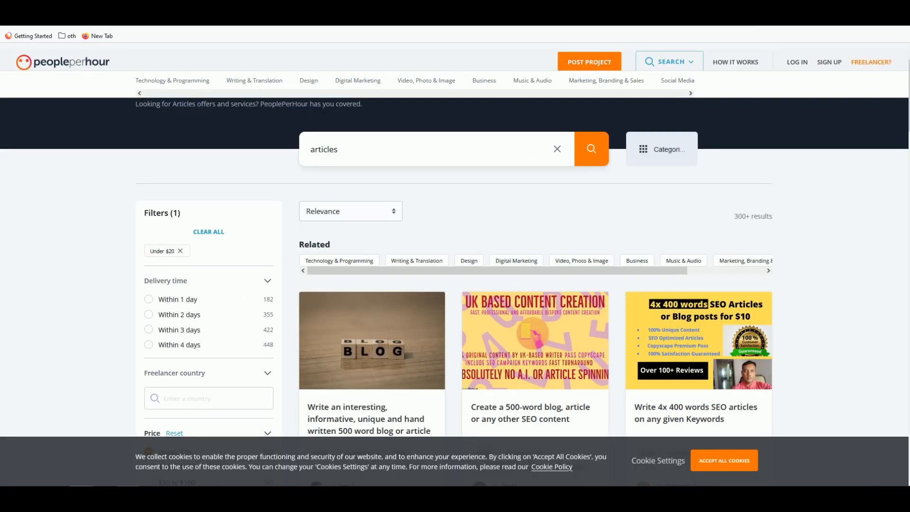
scroll(775, 256, "down", 2)
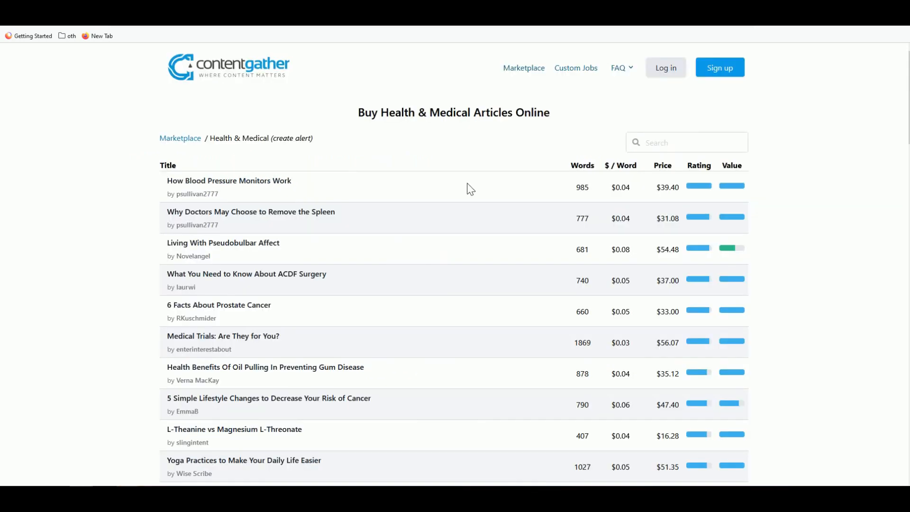
left_click(12, 19)
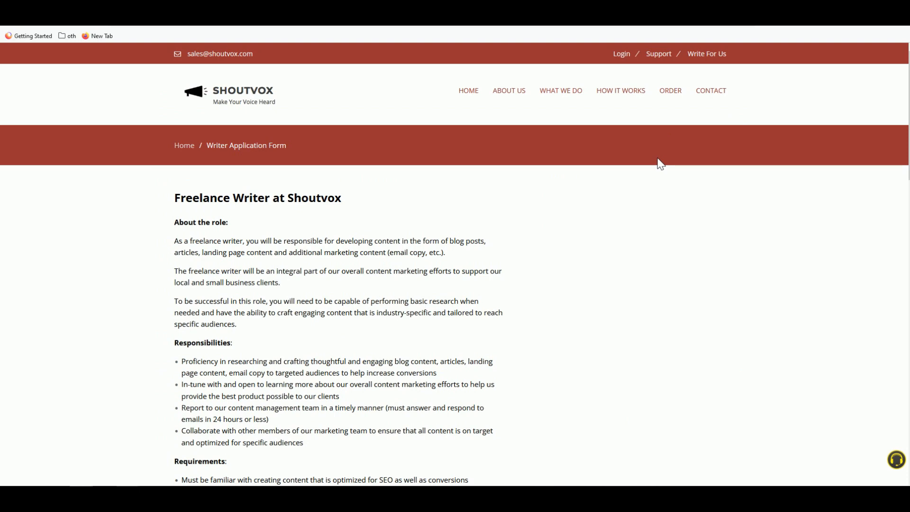
scroll(661, 164, "down", 3)
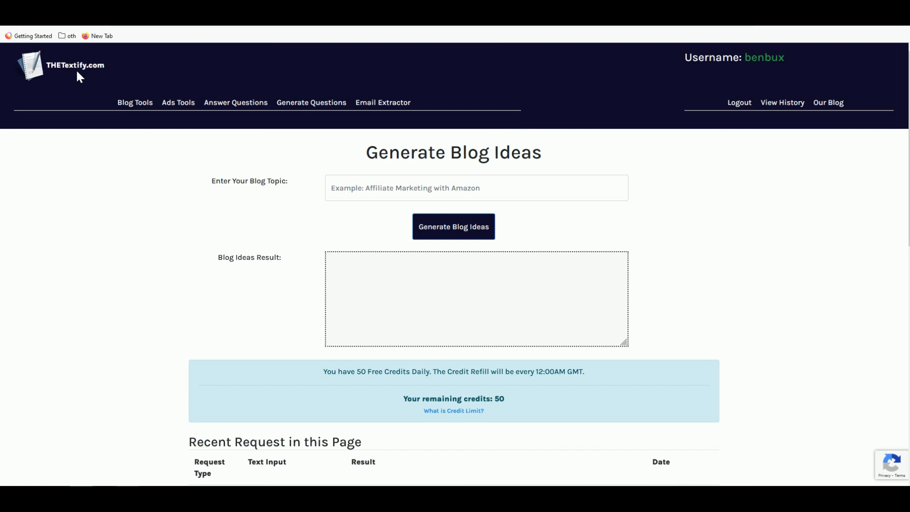
Step: Highlight the daily free credits and the remaining credits on THETextify's Generate Blog Ideas page
left_click_drag(372, 372, 404, 372)
left_click(406, 372)
double_click(509, 406)
Step: Open the Blog Ideas tool and generate blog ideas for the topic "finance advice for 2022"
left_click(154, 104)
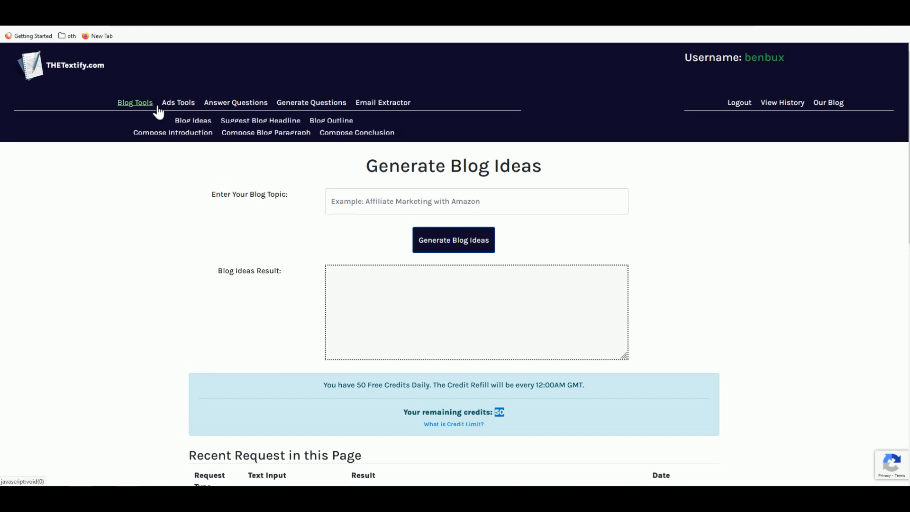
left_click(192, 121)
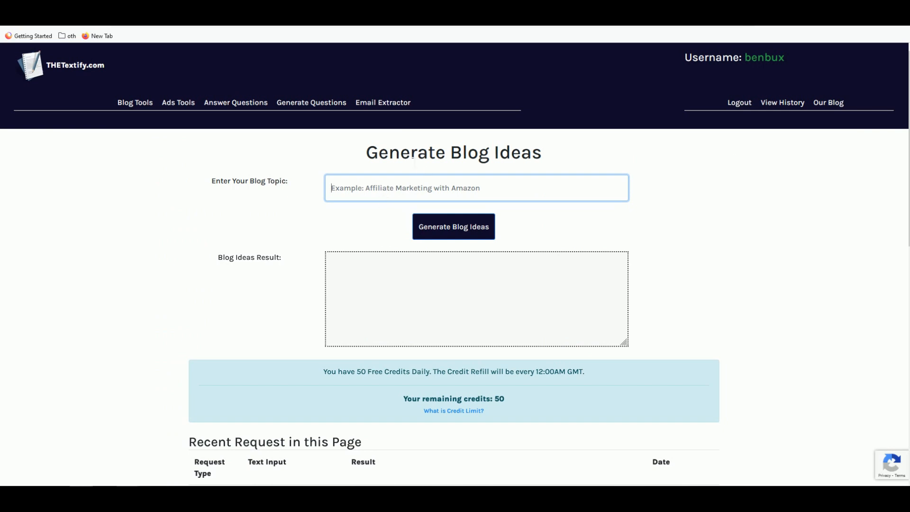
type("finance")
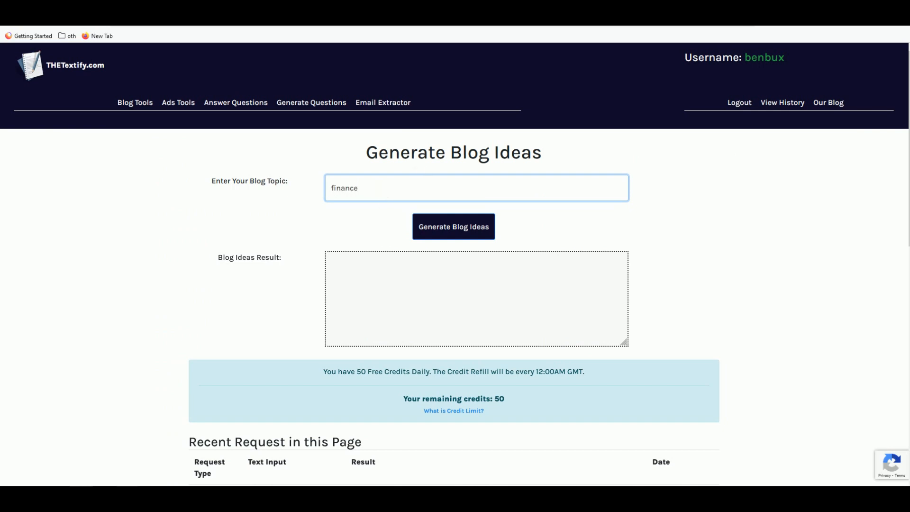
type(" advice for 2022")
left_click(466, 222)
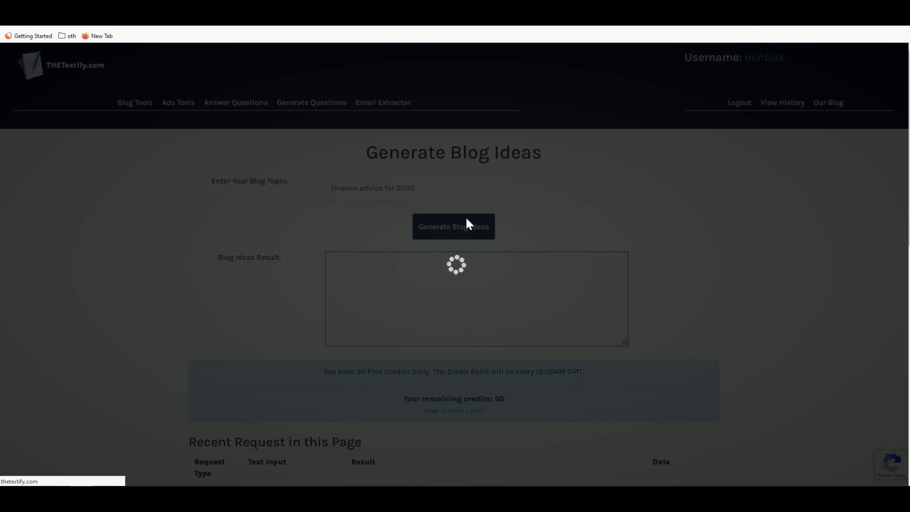
Step: Switch to Notepad, enlarge its window and choose a smaller font size for the blank document
key("alt+Tab")
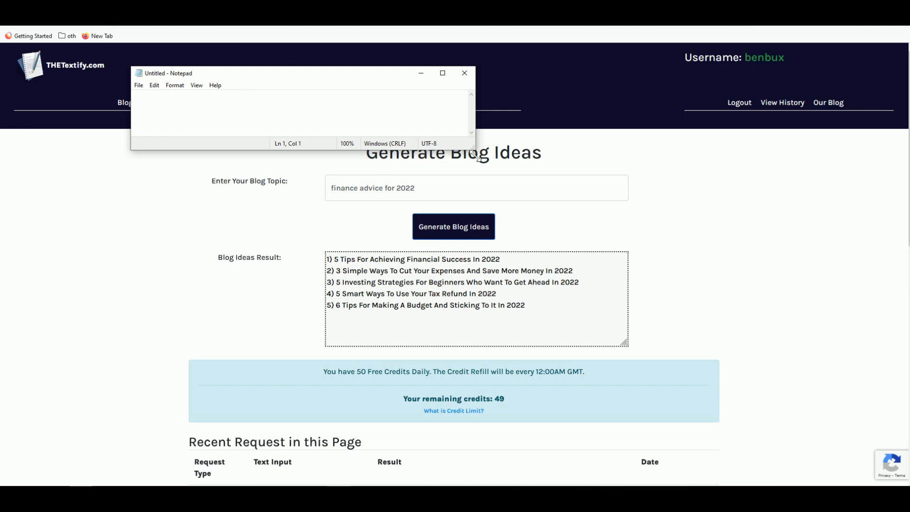
left_click_drag(475, 150, 687, 295)
left_click(176, 85)
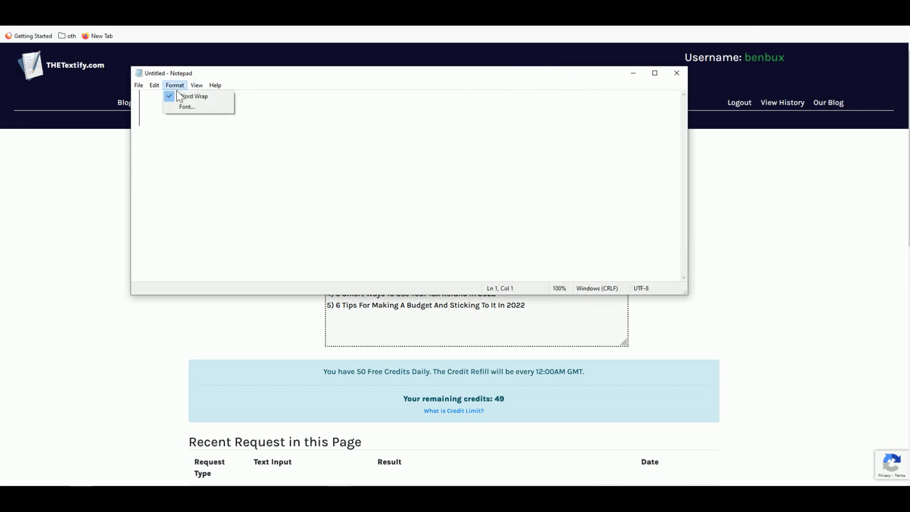
left_click(192, 108)
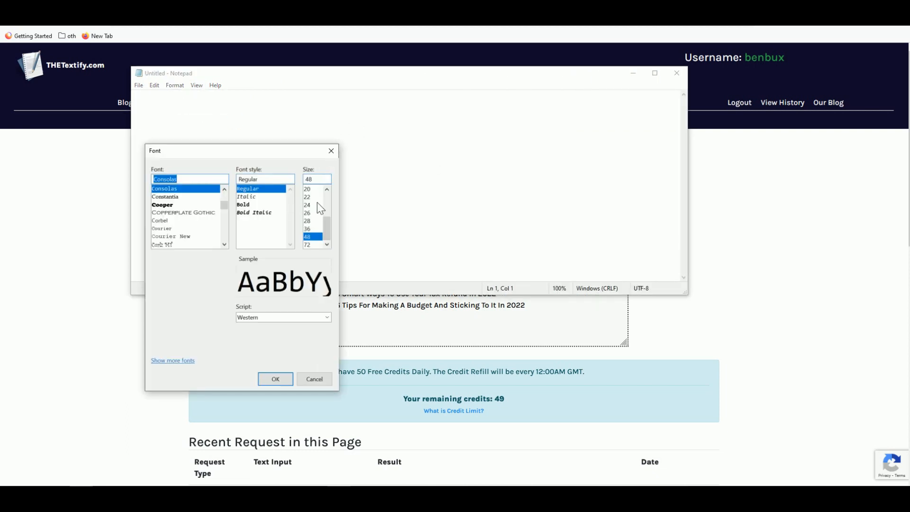
left_click(318, 203)
left_click(278, 374)
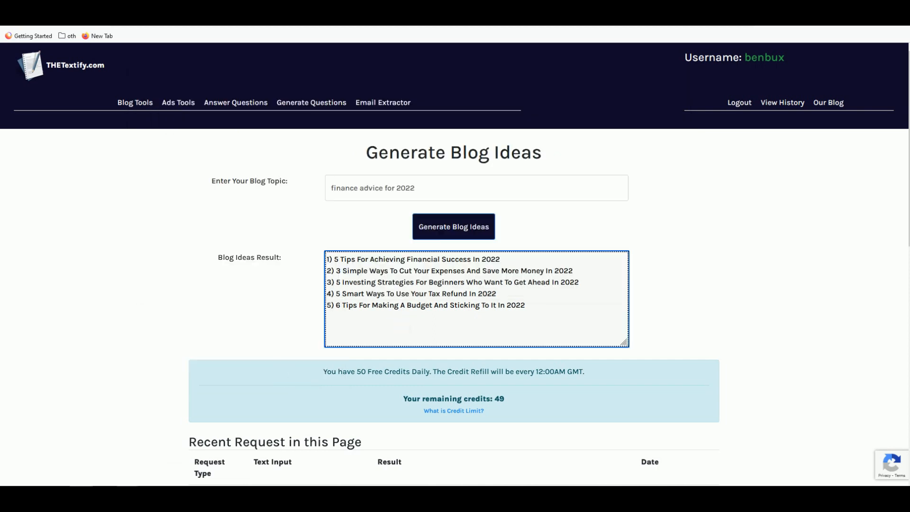
Step: Copy the blog idea "5 Tips For Achieving Financial Success In 2022" into the Notepad document as its title
left_click_drag(337, 293, 482, 294)
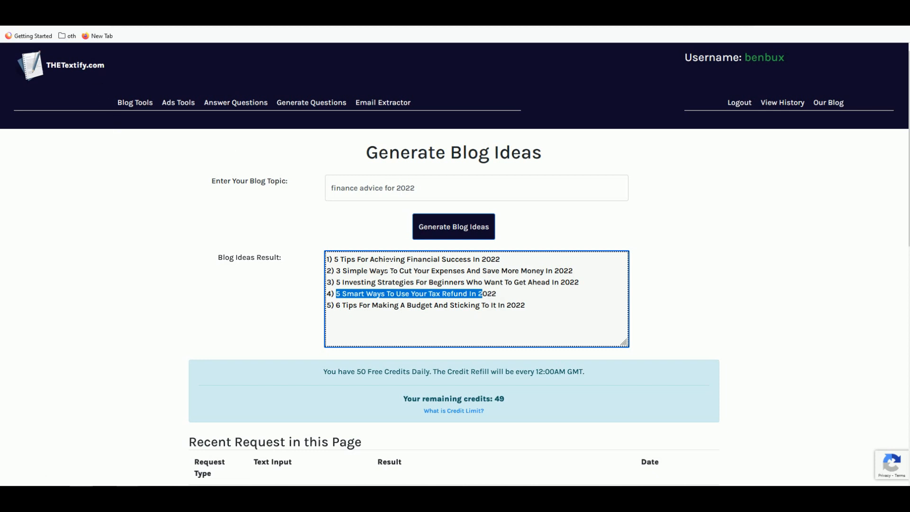
left_click_drag(407, 259, 335, 259)
right_click(348, 260)
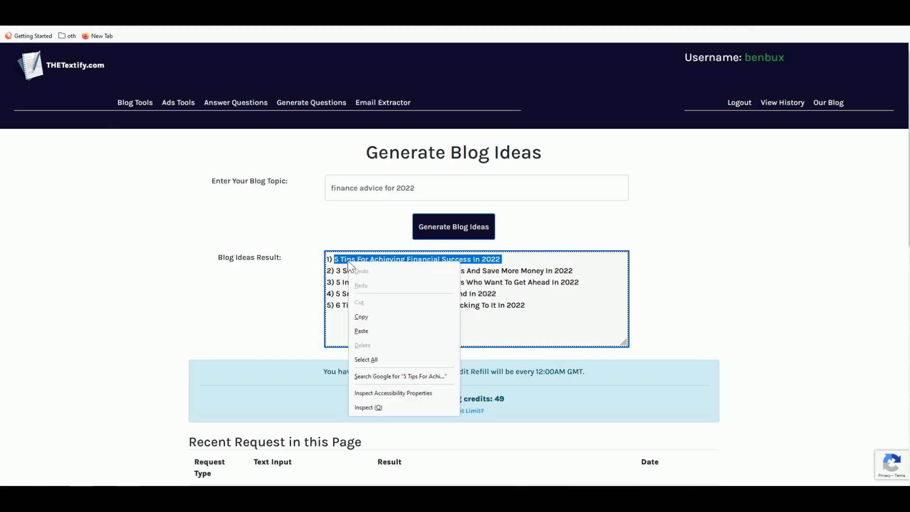
left_click(377, 316)
key("alt+Tab")
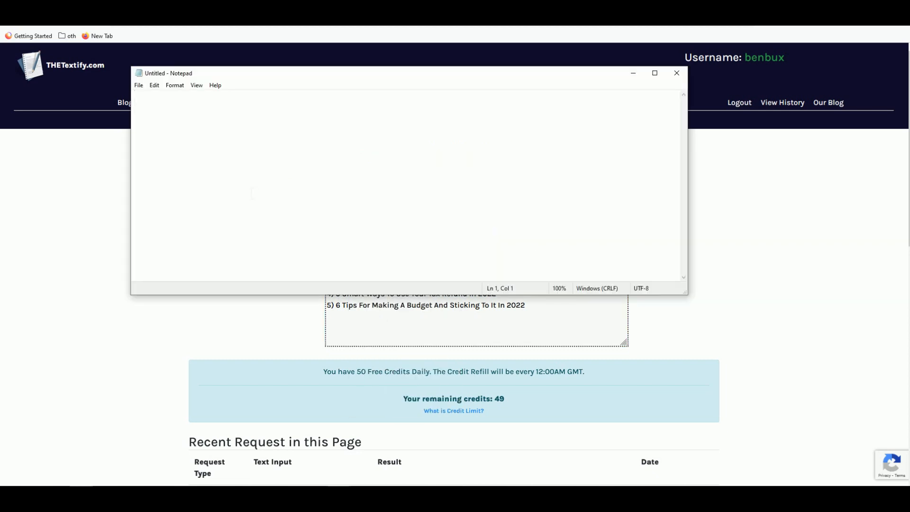
key("ctrl+v")
key("Return")
Step: Look at THETextify's Suggest Blog Headline tool and compare it with the article title in Notepad
key("alt+Tab")
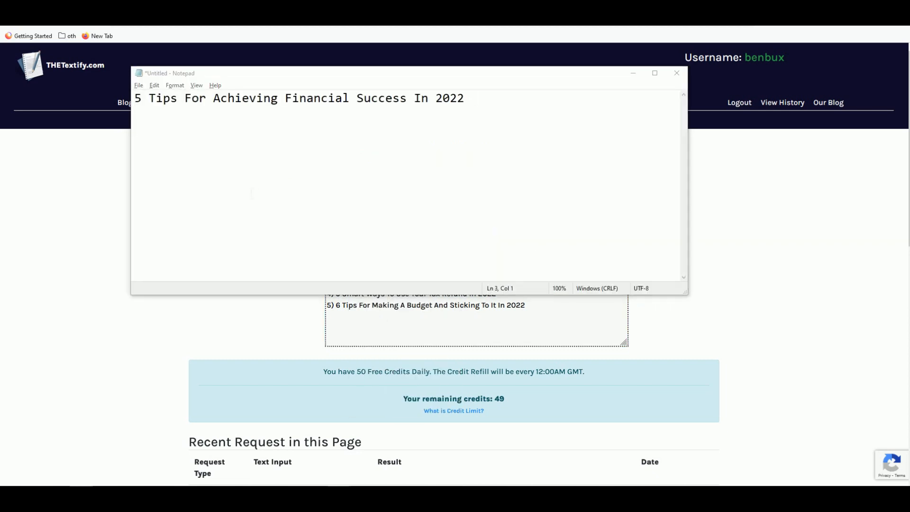
left_click(139, 105)
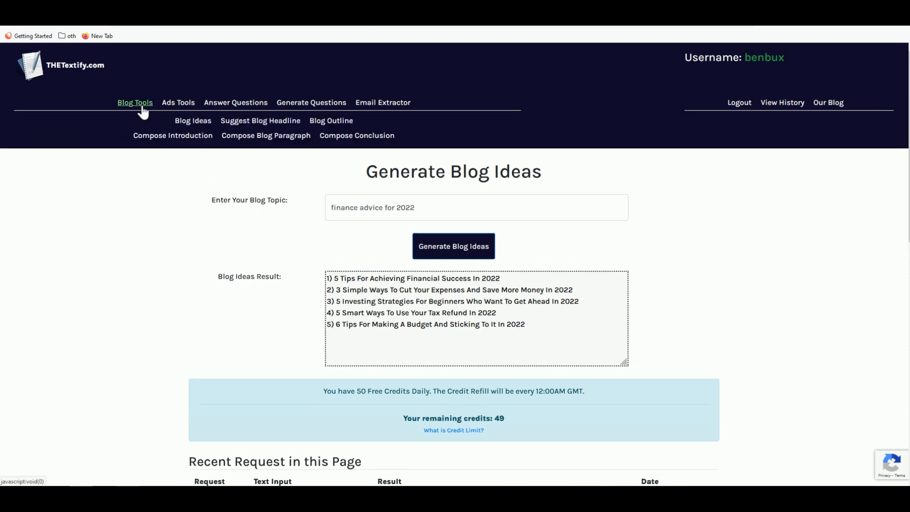
left_click(252, 122)
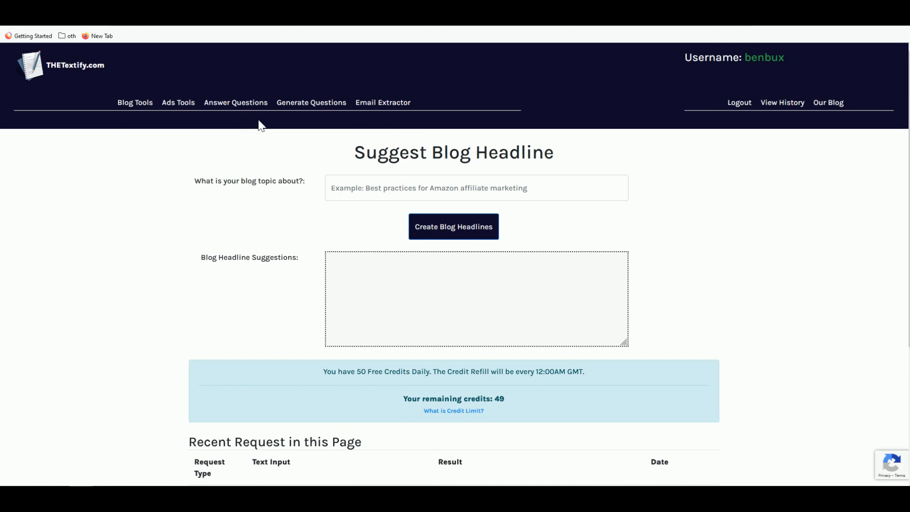
key("alt+Tab")
key("alt+Tab")
left_click(332, 188)
key("alt+Tab")
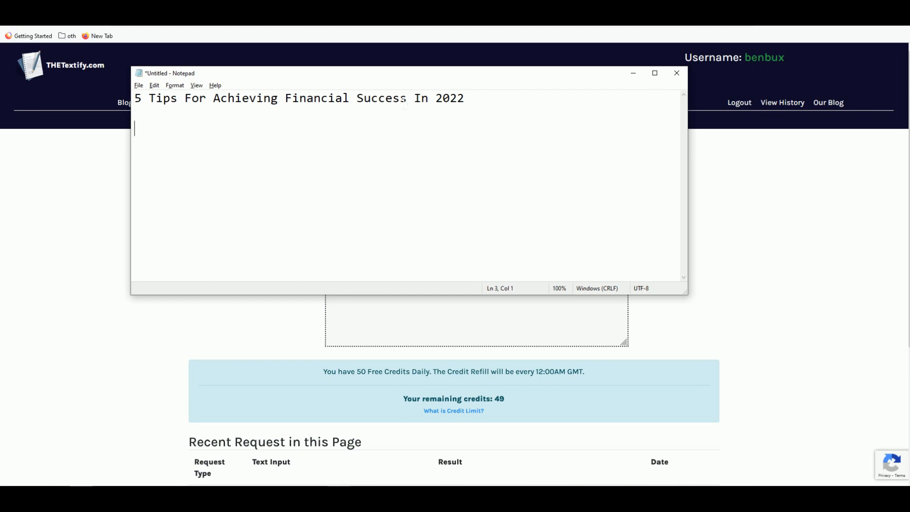
key("alt+Tab")
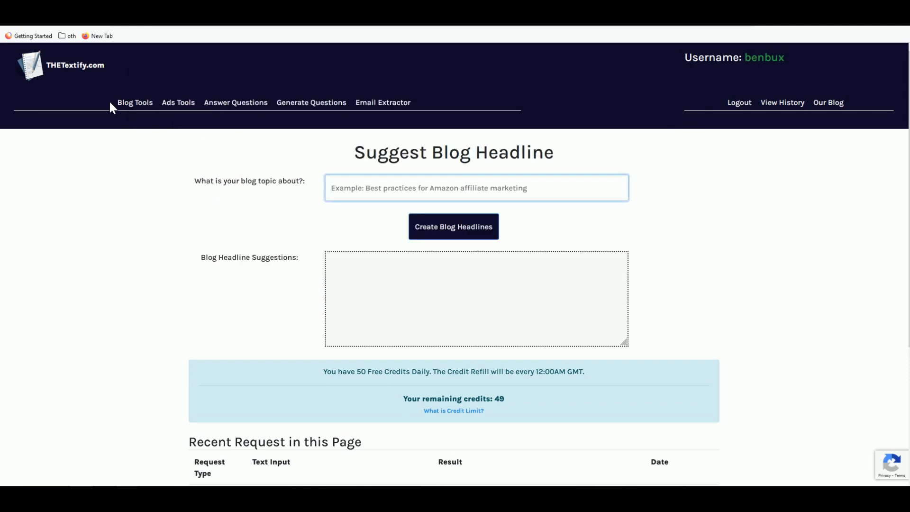
Step: Open the Blog Outline tool and create an outline for the topic "Tips For Achieving Financial Success In 2022"
mouse_move(125, 104)
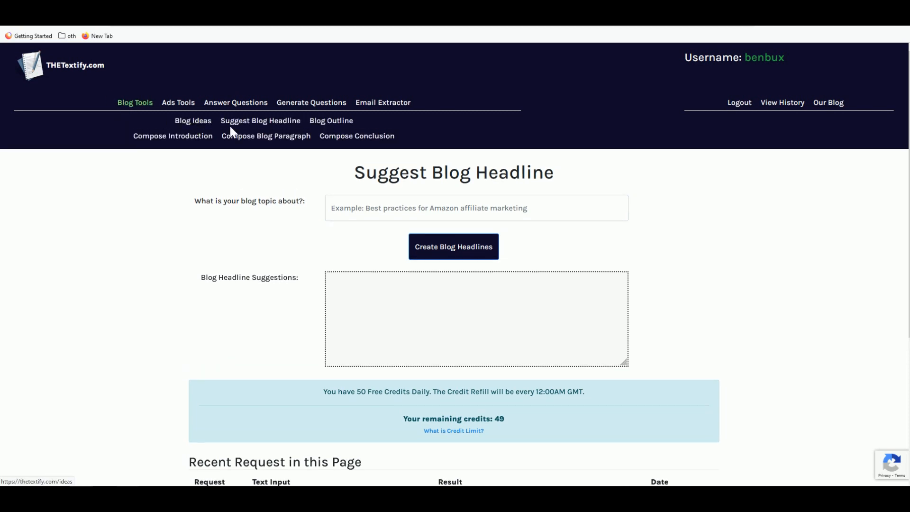
left_click(337, 126)
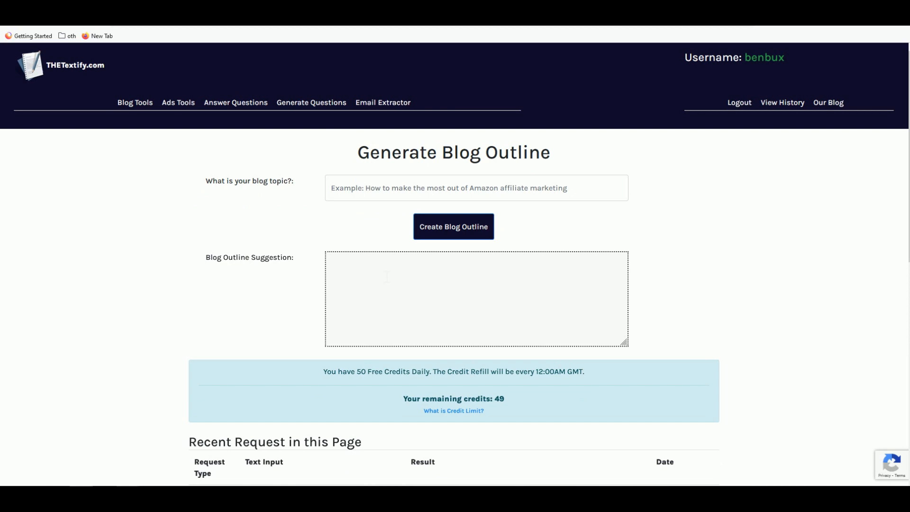
key("alt+Tab")
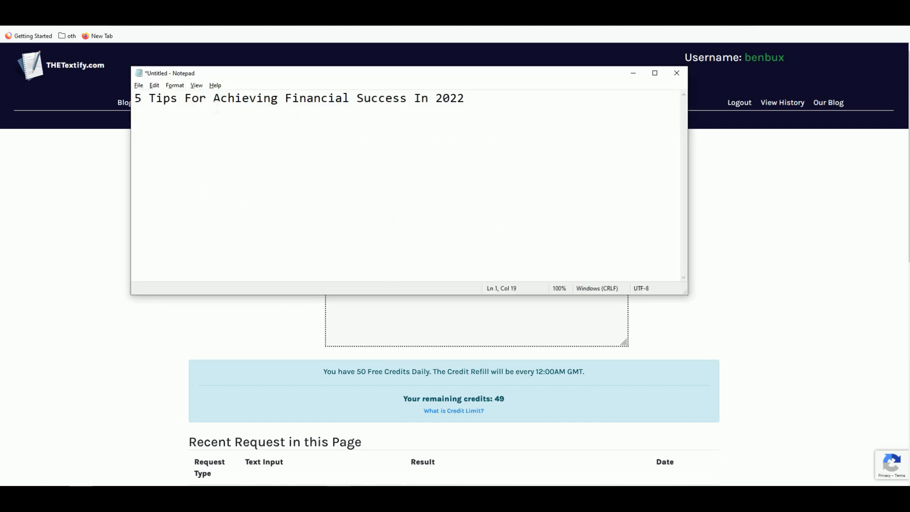
mouse_move(150, 100)
left_mouse_down()
mouse_move(473, 99)
mouse_move(149, 99)
left_mouse_up()
left_click(156, 317)
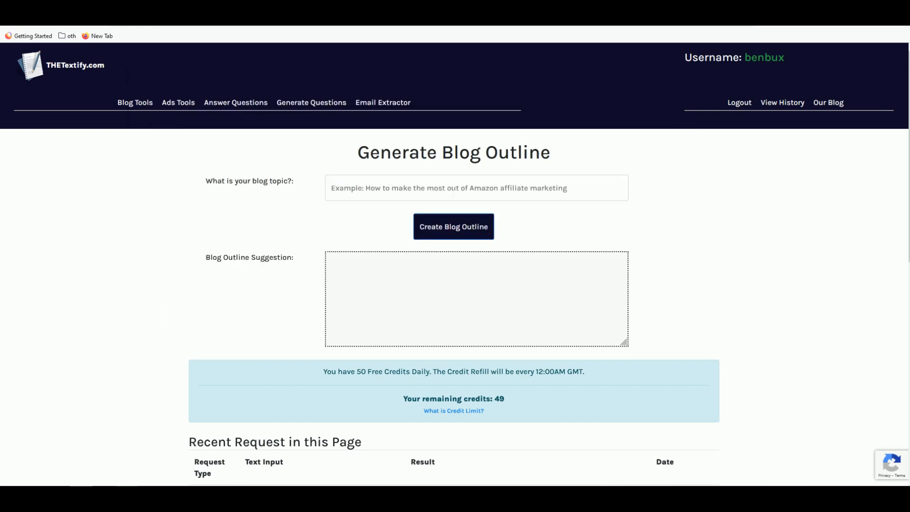
left_click(454, 189)
key("ctrl+v")
left_click(461, 224)
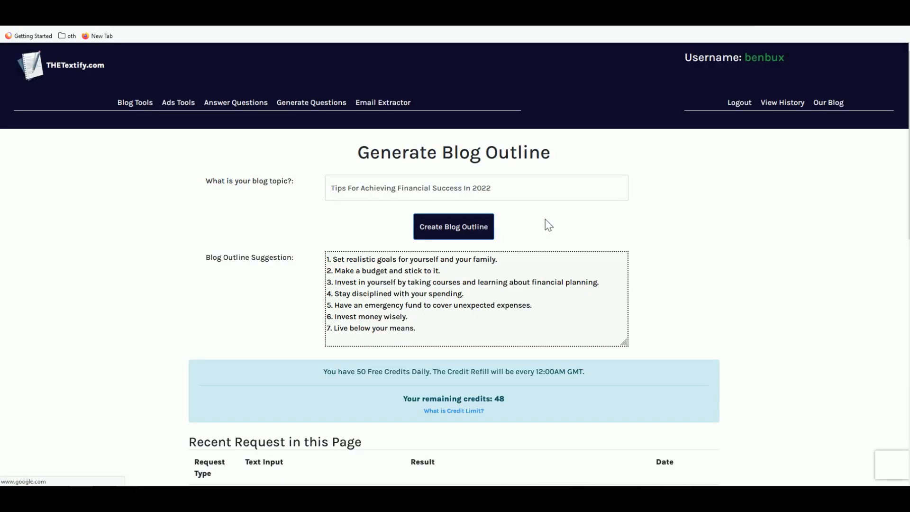
Step: Copy the complete outline suggestion into the Notepad document, one blank line below the title
left_click_drag(415, 328, 327, 259)
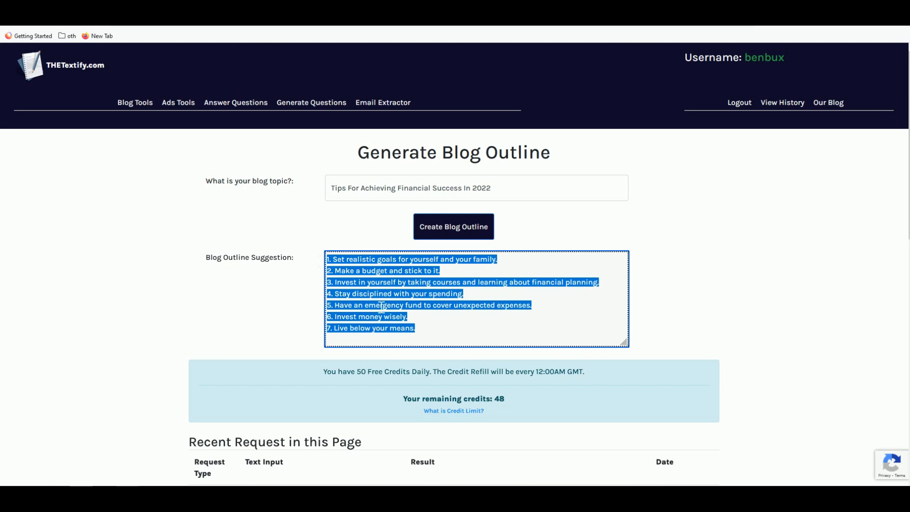
left_click(397, 271)
key("ctrl+a")
key("alt+Tab")
left_click(480, 107)
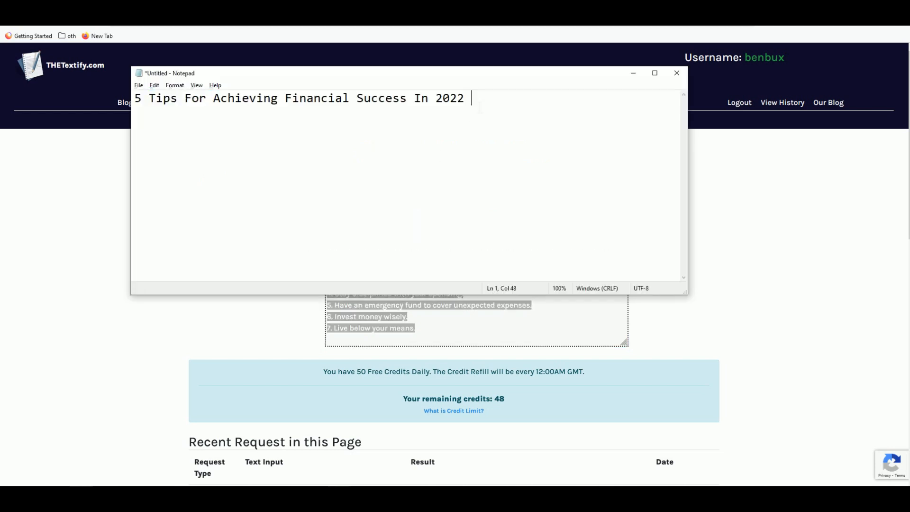
key("Return")
key("Return")
key("ctrl+v")
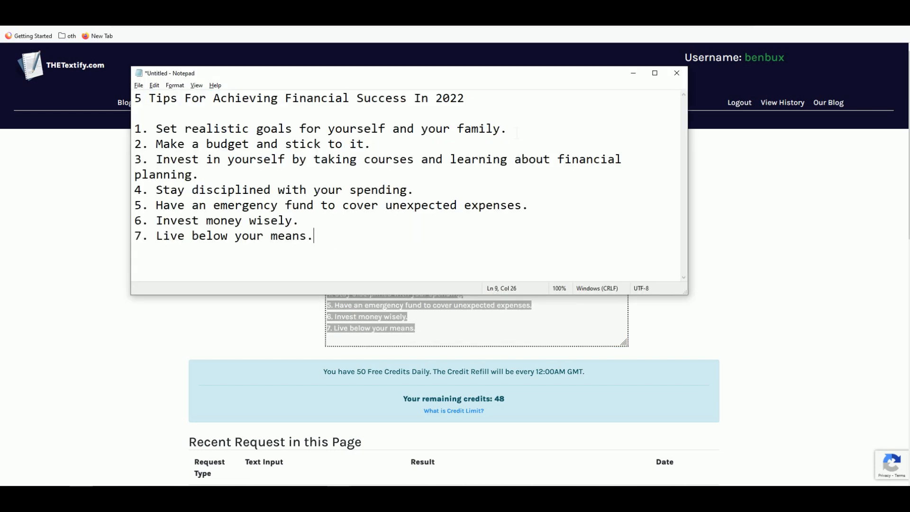
Step: Remove the numbering from the first outline point and copy "Set realistic goals for yourself and your family" without the period
left_click_drag(157, 129, 134, 129)
key("BackSpace")
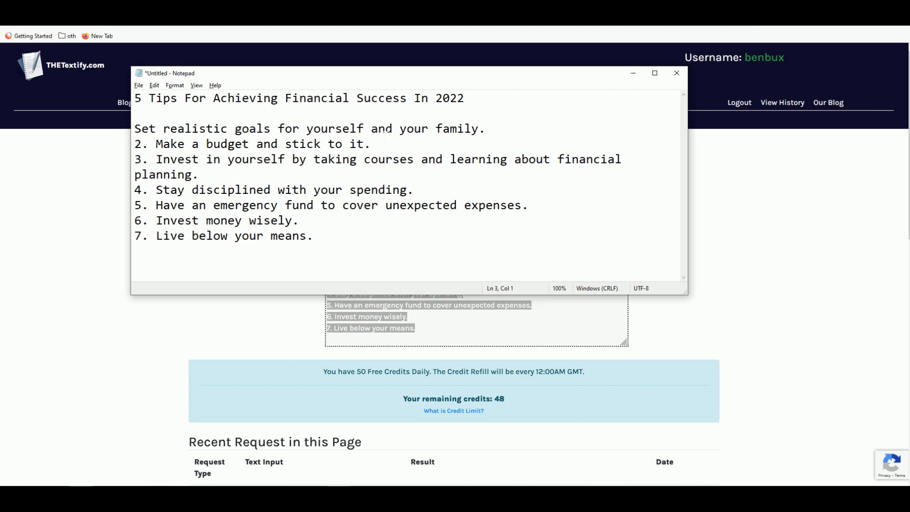
left_click_drag(479, 129, 133, 130)
key("ctrl+c")
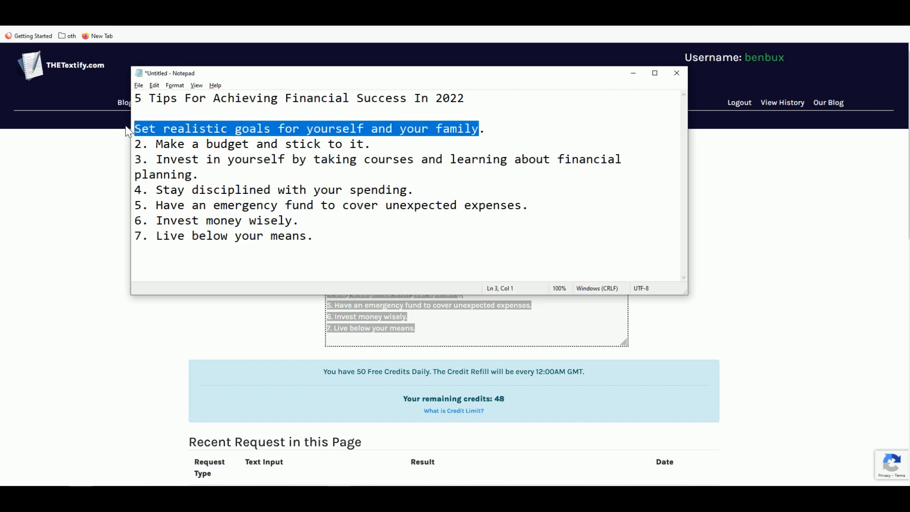
Step: Open THETextify's Compose Blog Paragraph tool and enter "Set realistic goals for yourself and your family" as the blog outline
left_click(95, 202)
mouse_move(138, 105)
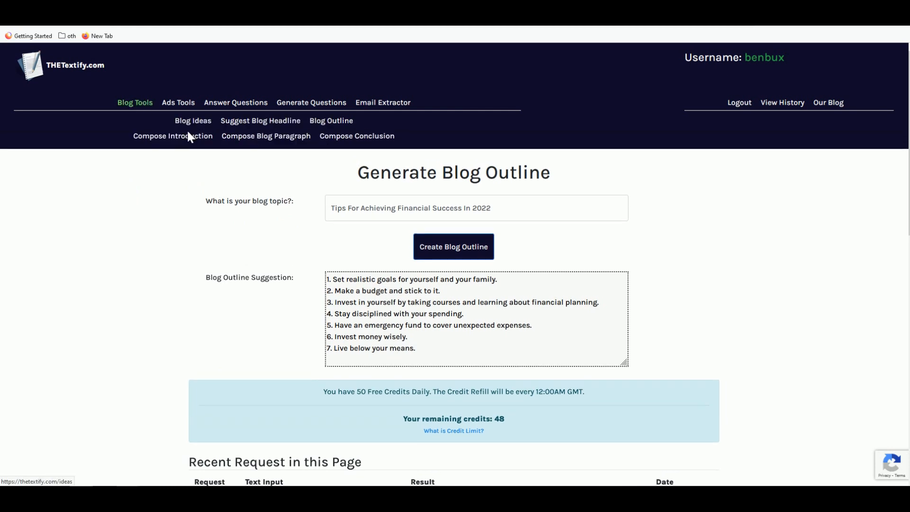
left_click(267, 137)
left_click(340, 194)
key("ctrl+v")
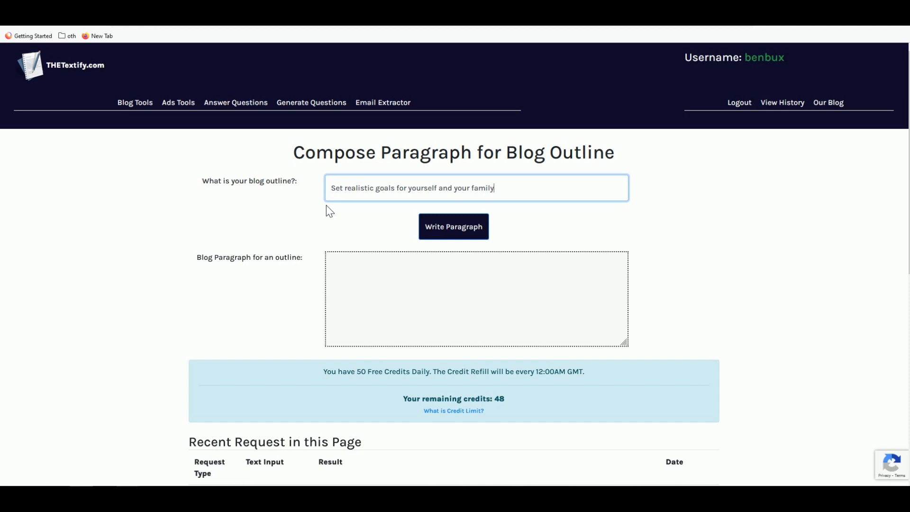
Step: Recopy the first outline point from Notepad into the blog outline field and have its paragraph written
key("alt+Tab")
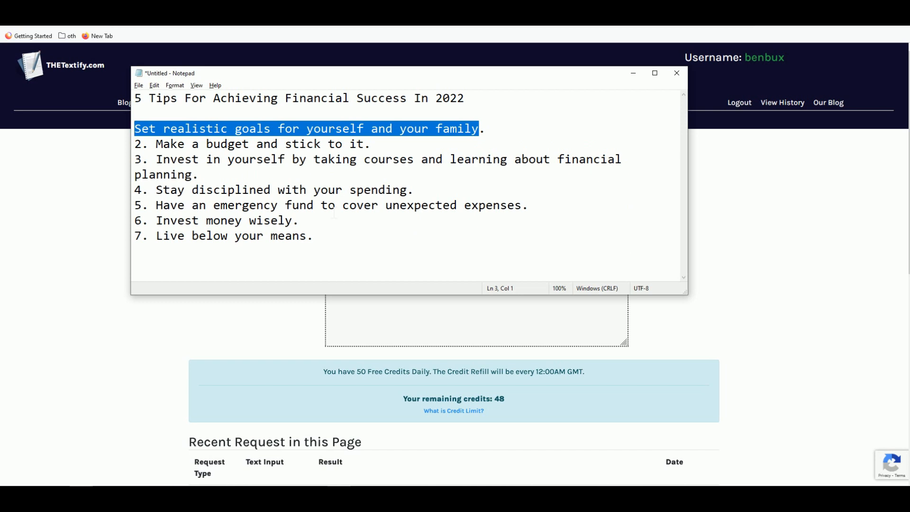
key("ctrl+c")
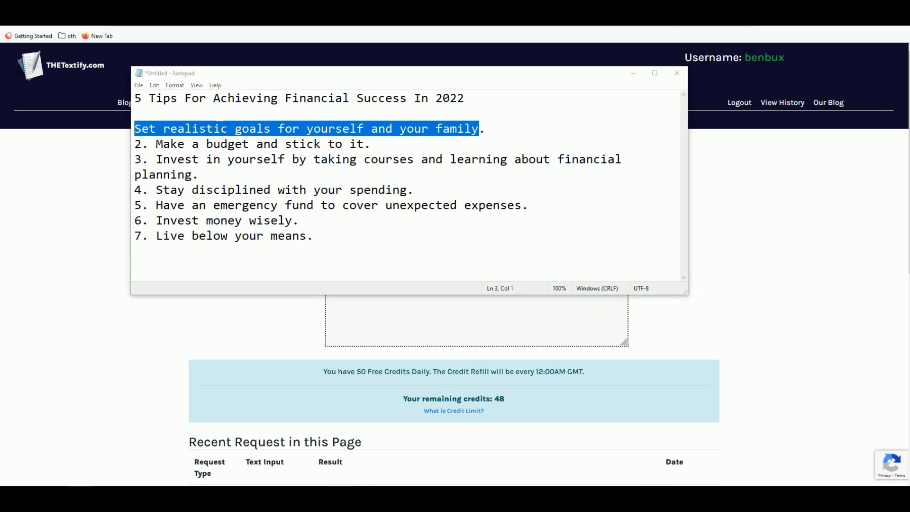
key("alt+Tab")
key("ctrl+v")
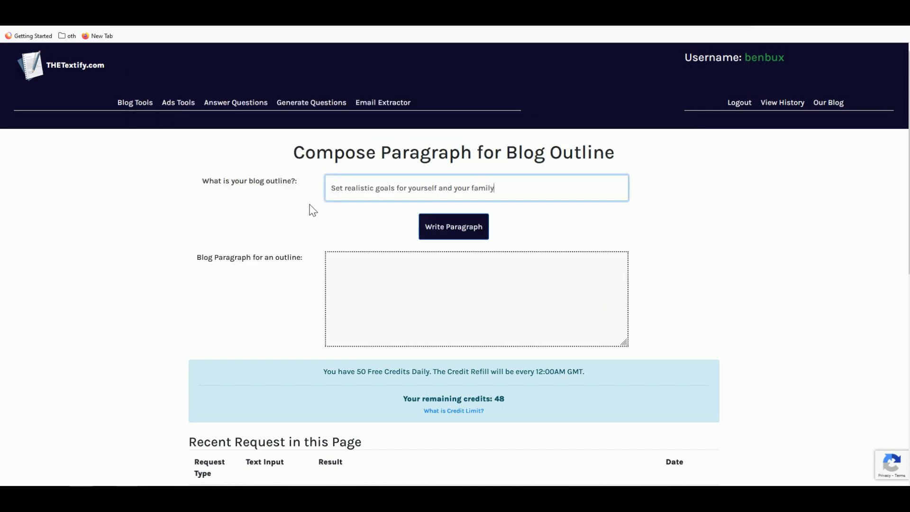
key("alt+Tab")
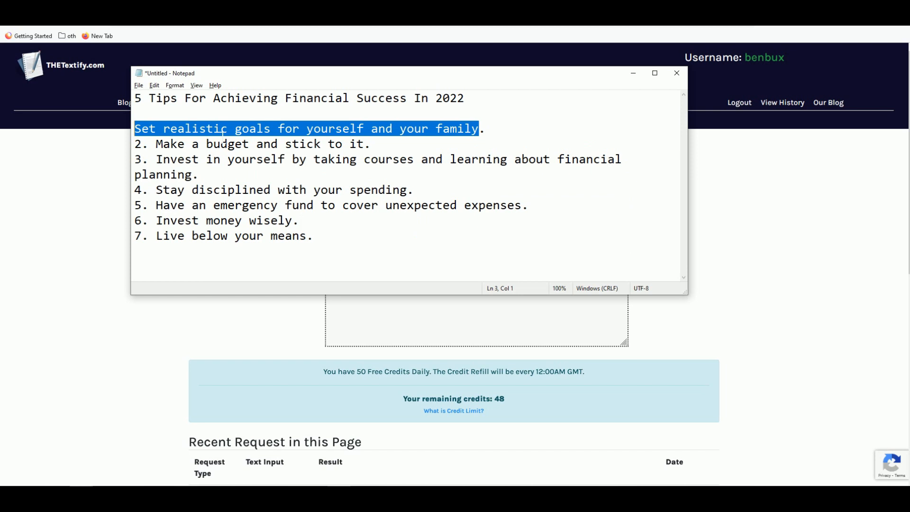
left_click(191, 321)
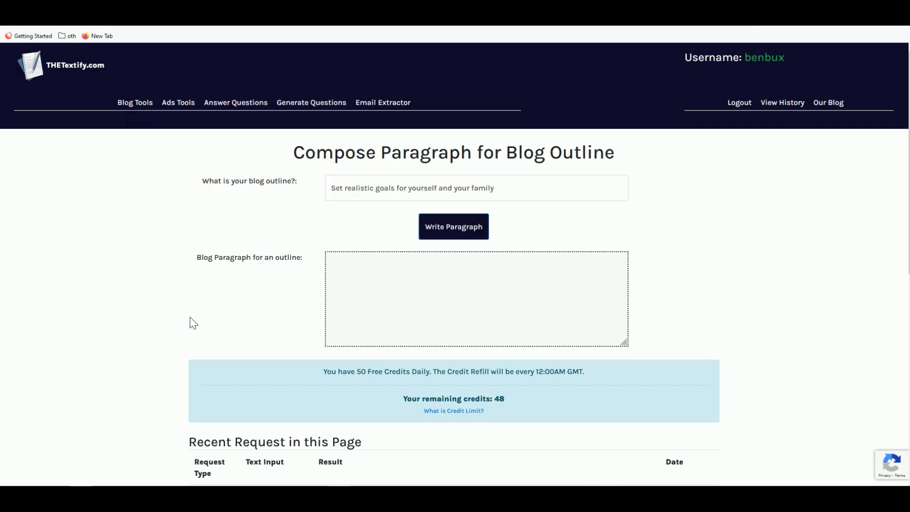
left_click(365, 188)
left_click(471, 240)
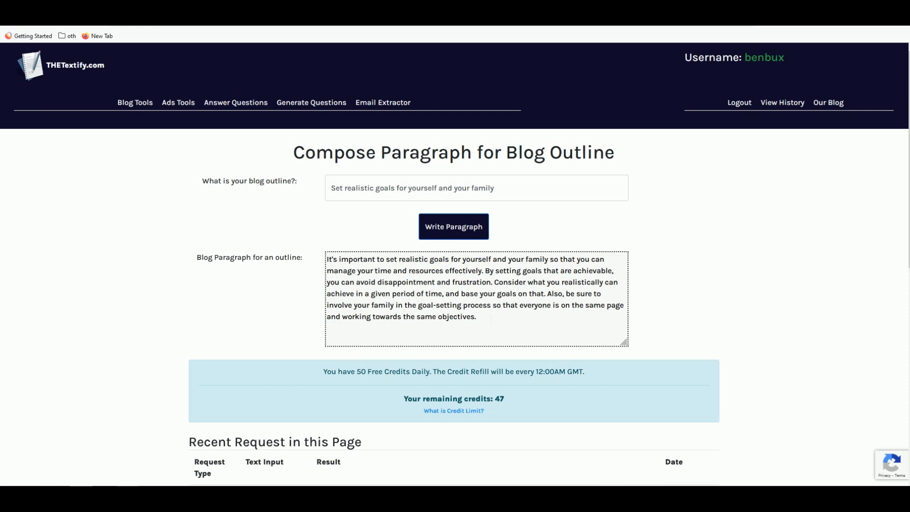
Step: Copy the written paragraph into Notepad beneath "Set realistic goals for yourself and your family.", separated by blank lines, and highlight that heading
left_click(521, 331)
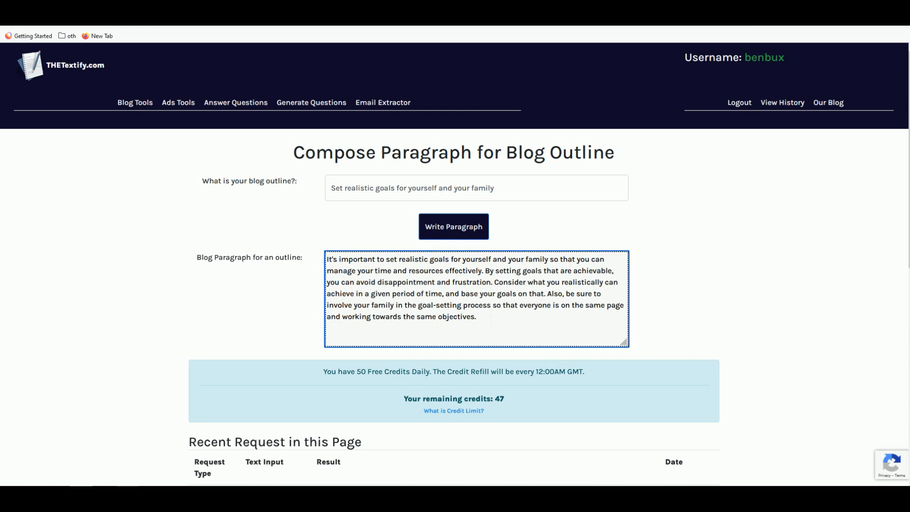
left_click_drag(491, 320, 327, 260)
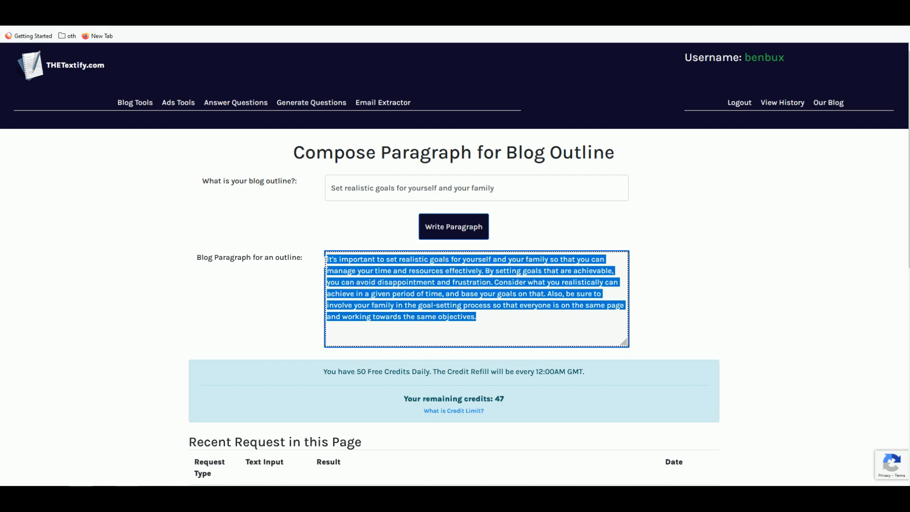
key("alt+Tab")
left_click(506, 136)
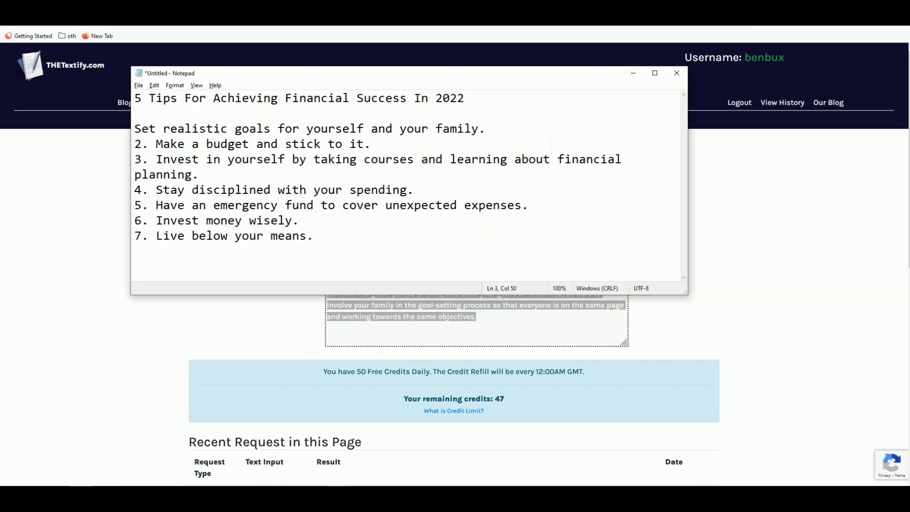
key("ctrl+v")
key("Return")
key("Return")
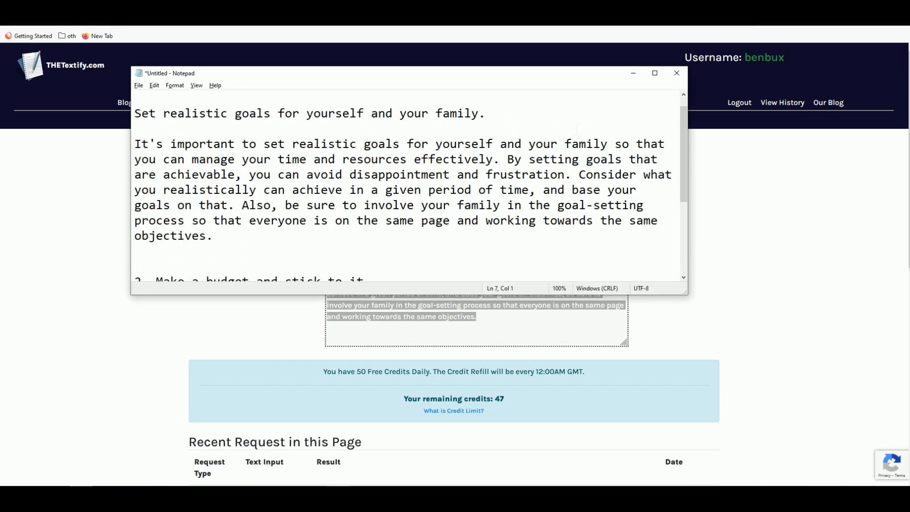
left_click_drag(135, 113, 484, 113)
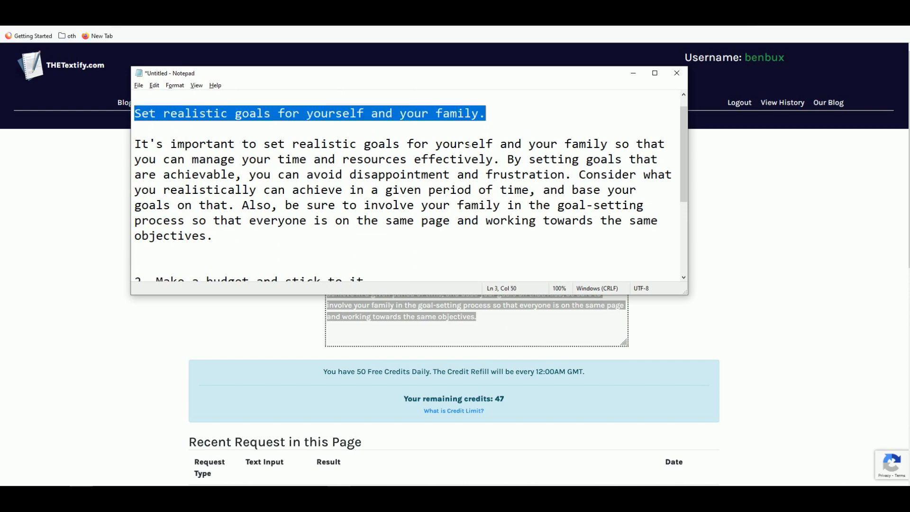
Step: Insert another blank line after the first paragraph, above the outline point "Make a budget and stick to it."
scroll(485, 114, "down", 3)
scroll(222, 232, "up", 1)
left_click(215, 145)
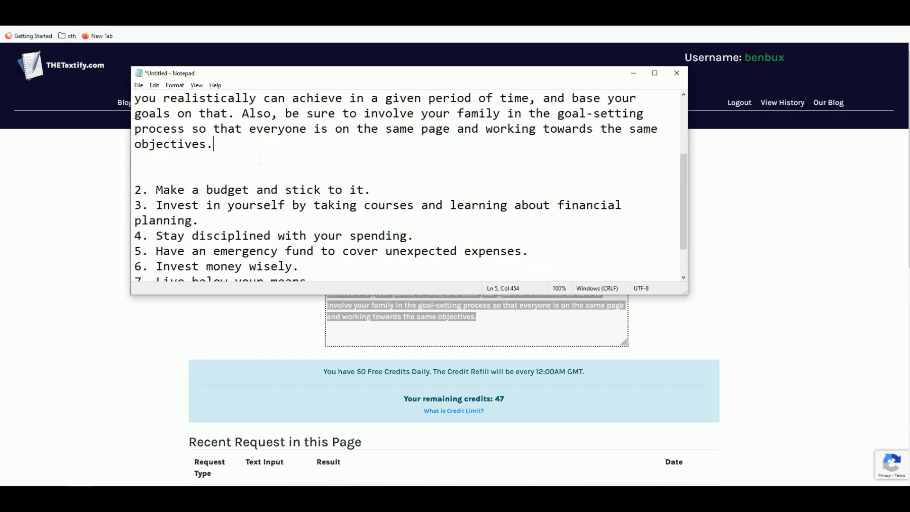
key("Return")
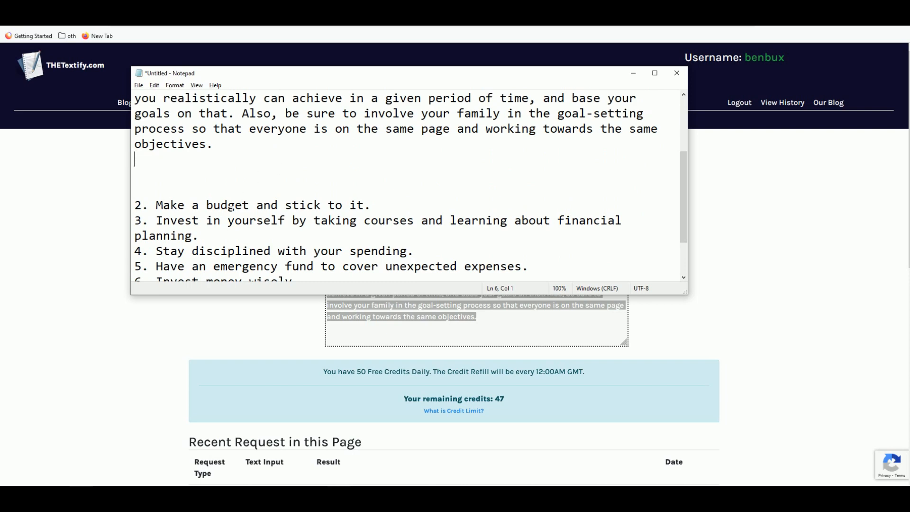
left_click(211, 237)
scroll(190, 221, "up", 2)
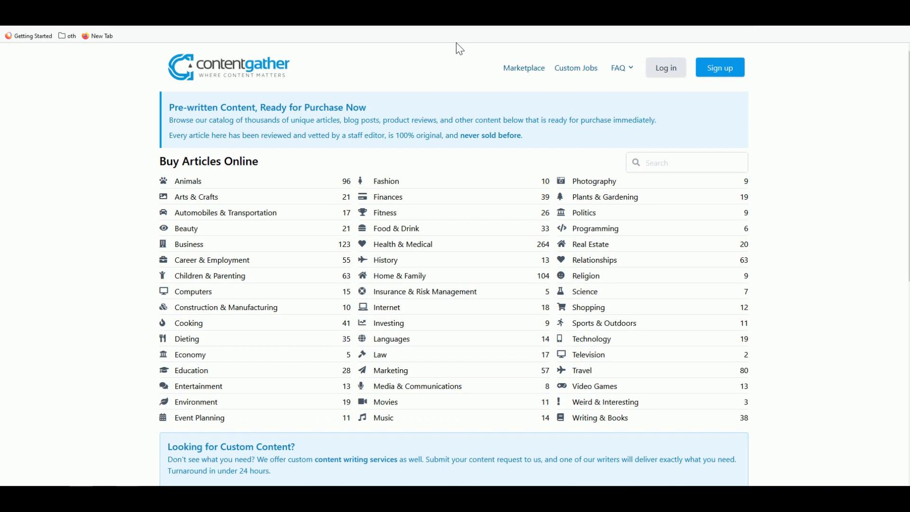
Step: Return to Notepad and review the article from its title through the paragraph on setting realistic goals
key("alt+Tab")
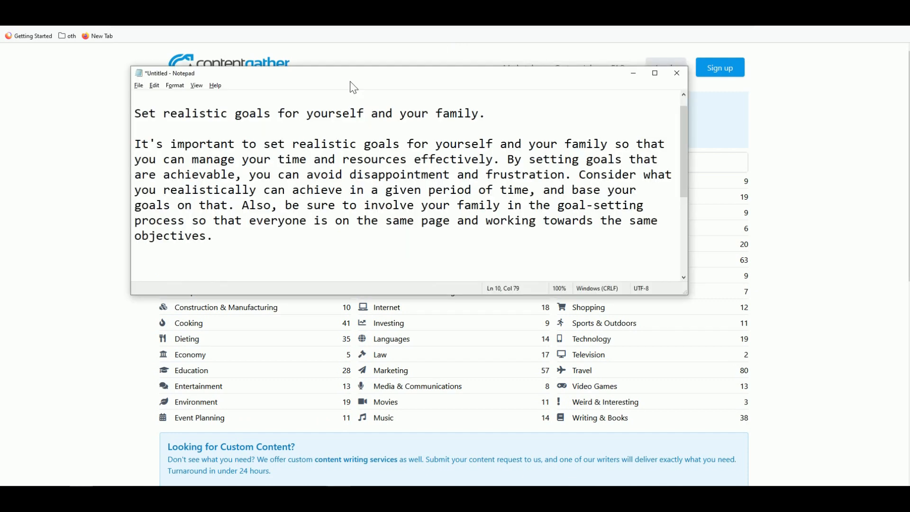
scroll(332, 174, "up", 1)
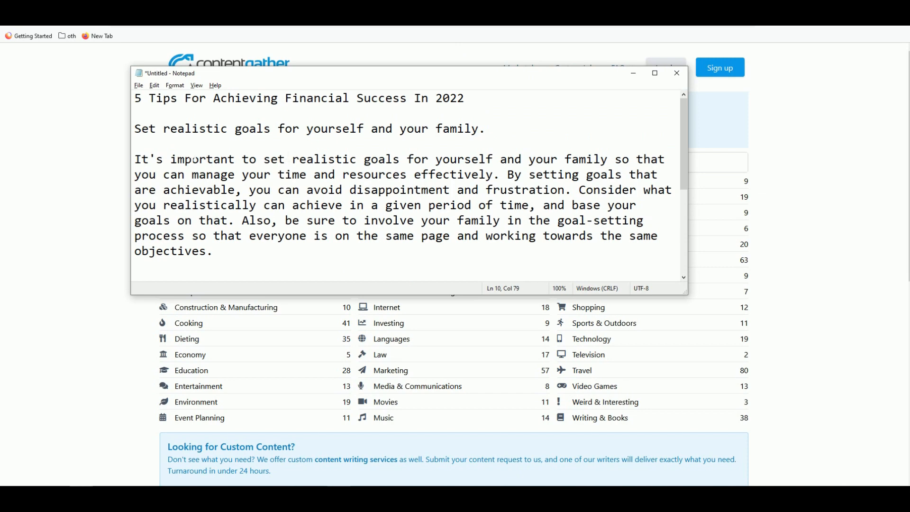
scroll(194, 158, "down", 3)
scroll(195, 159, "up", 3)
left_click_drag(136, 159, 233, 259)
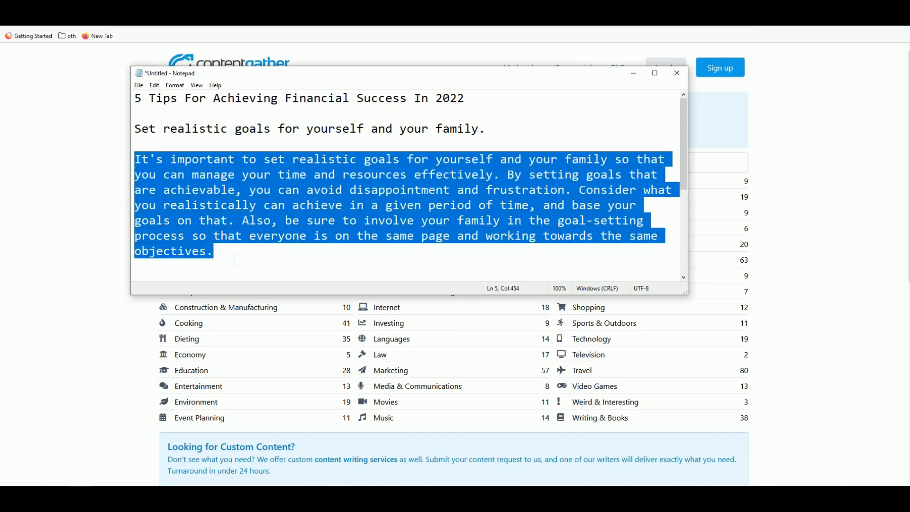
left_click(279, 236)
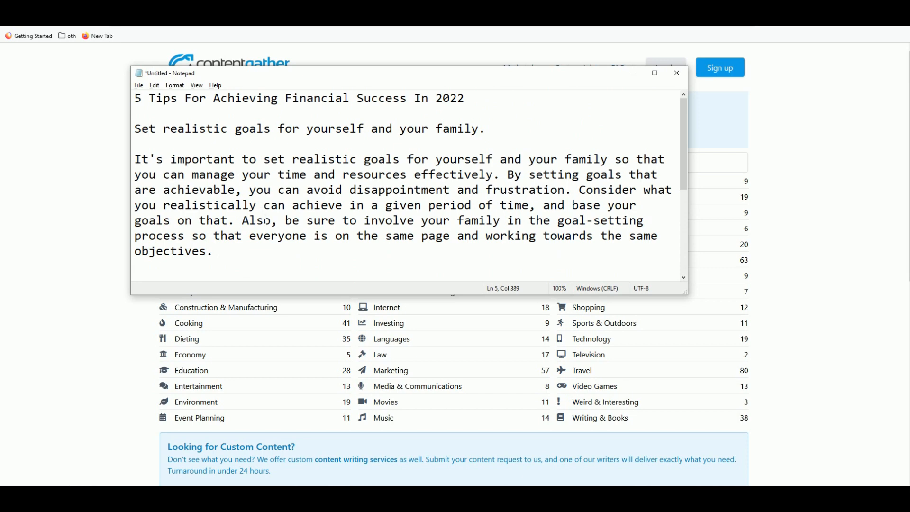
left_click(292, 205)
Step: Switch to THETextify and open its Compose Introduction tool
key("alt+Tab")
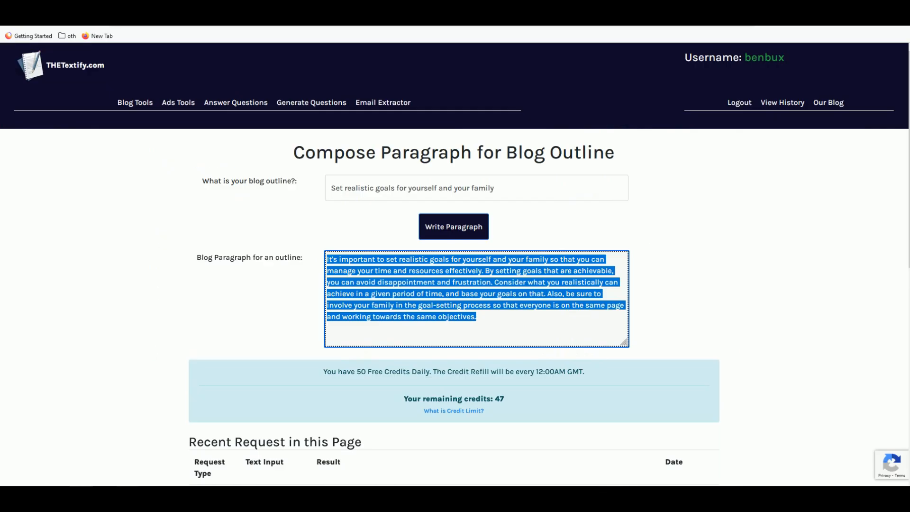
left_click(134, 105)
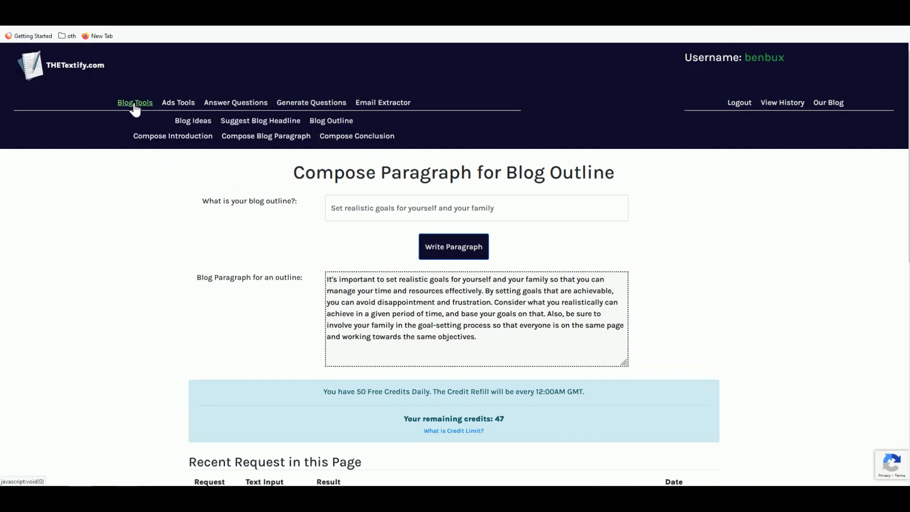
left_click(177, 136)
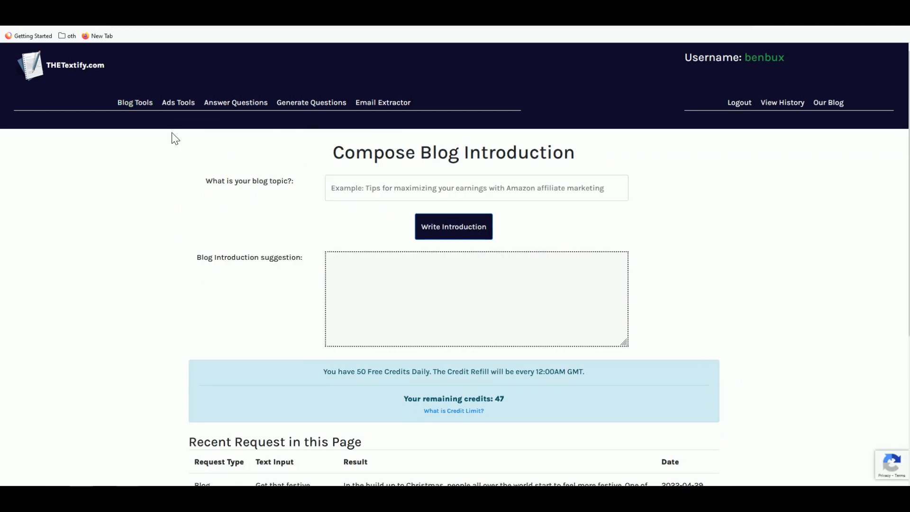
Step: Copy "Tips For Achieving Financial Success" from the Notepad title into the blog topic field and have the introduction written
key("alt+Tab")
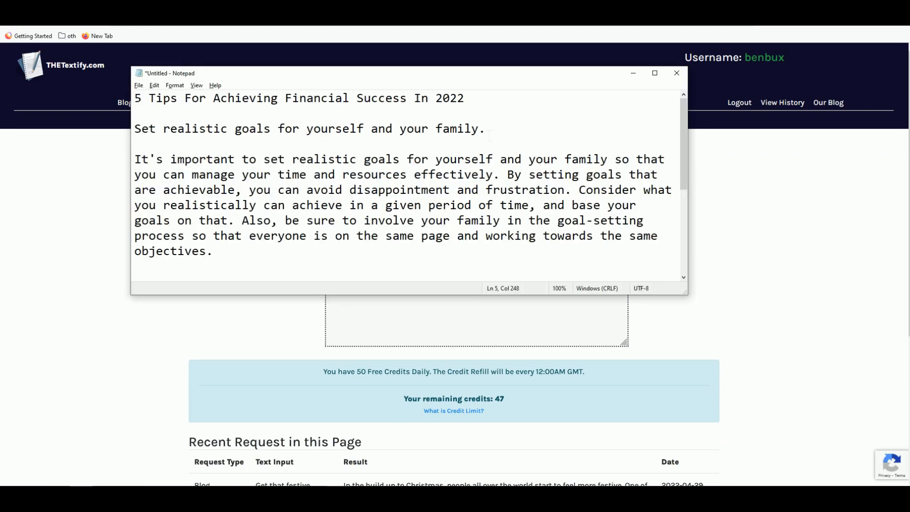
left_click_drag(479, 129, 199, 128)
left_click_drag(149, 98, 415, 109)
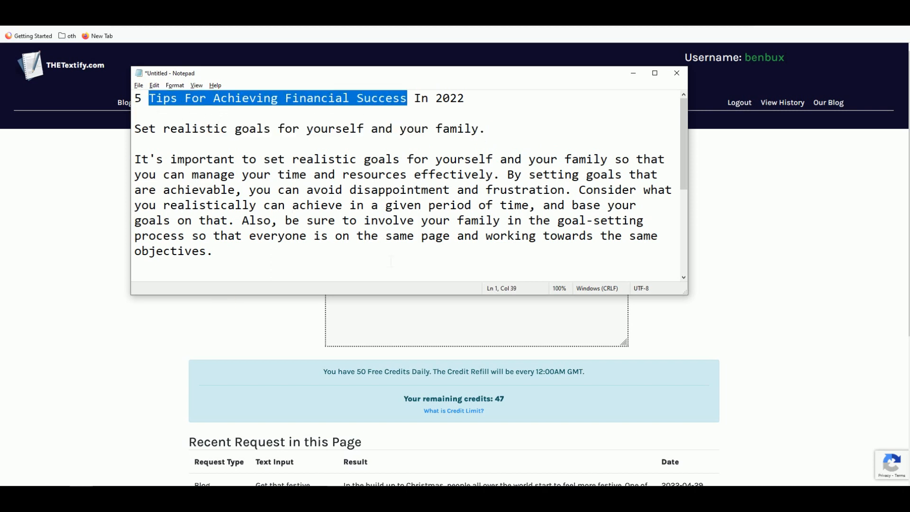
key("ctrl+c")
left_click(264, 336)
left_click(417, 187)
key("ctrl+v")
left_click(429, 226)
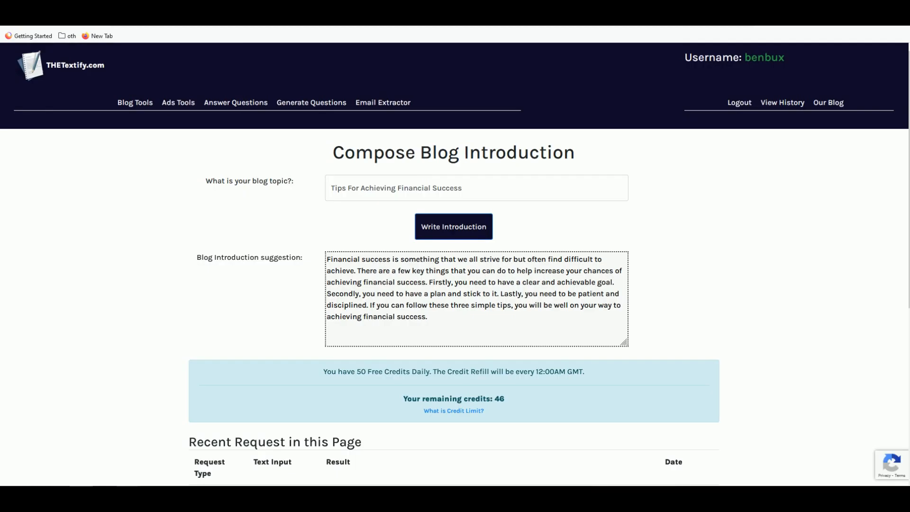
Step: Copy the written introduction into Notepad beneath the title "5 Tips For Achieving Financial Success In 2022", separated by a blank line
left_click_drag(430, 318, 312, 261)
left_click(474, 306)
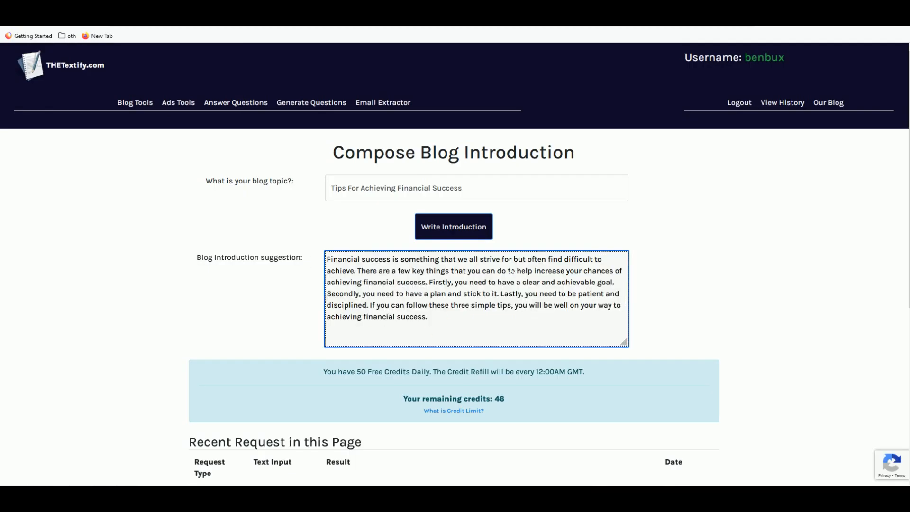
key("alt+Tab")
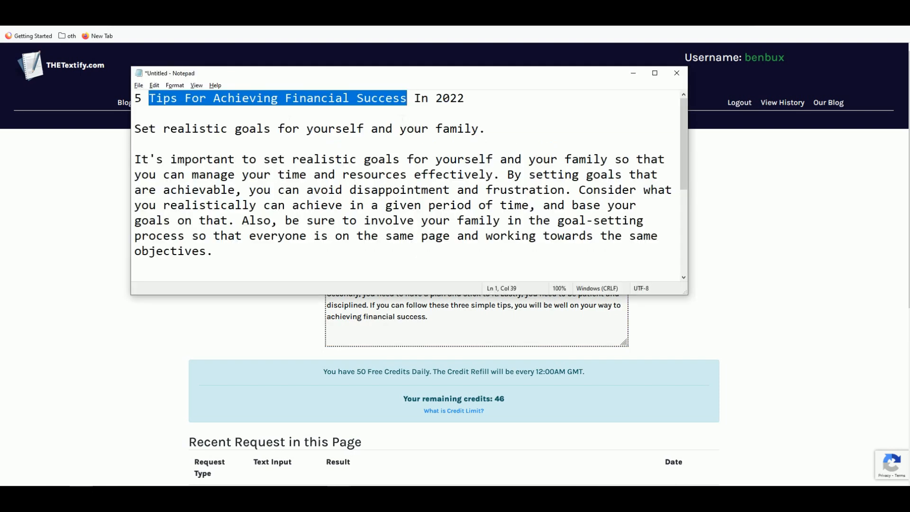
left_click(480, 100)
key("Return")
key("Return")
key("ctrl+v")
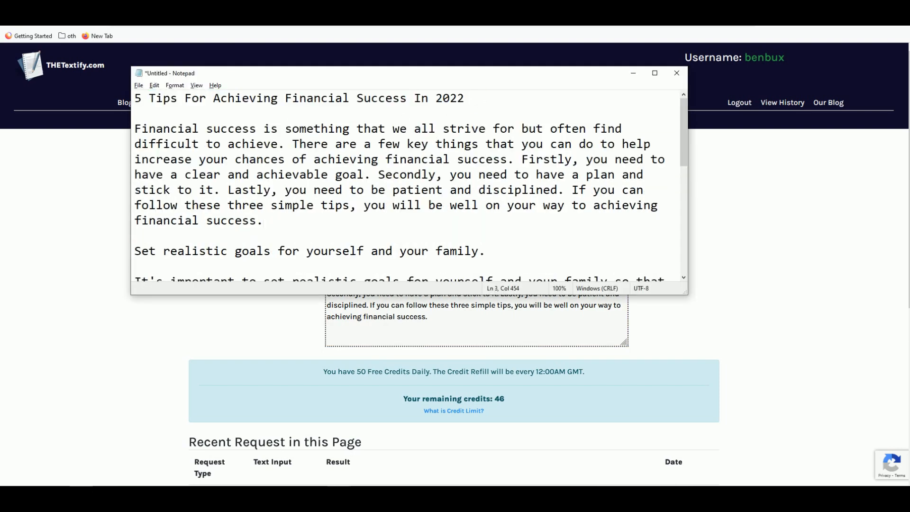
Step: Enlarge the Notepad window, highlight "Set realistic goals for yourself and your family." and review the article down to the last outline point
scroll(408, 185, "down", 1)
left_click(488, 206)
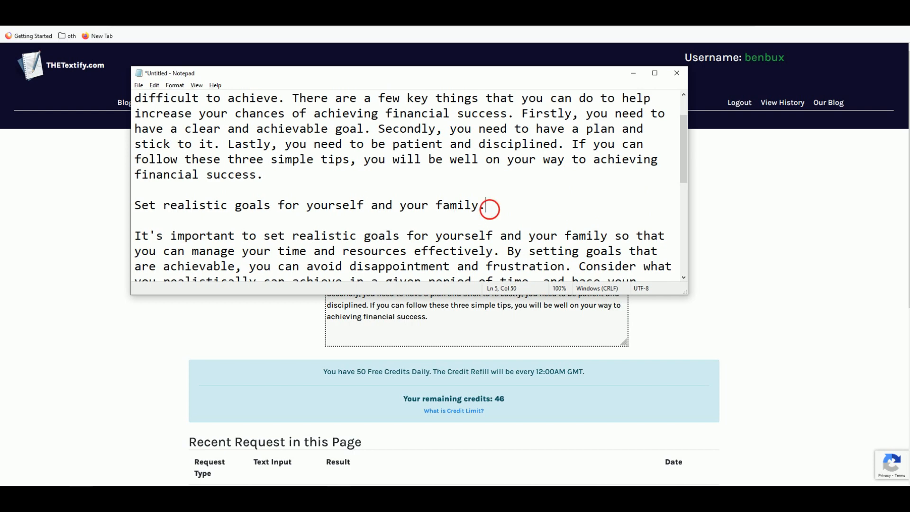
left_click_drag(686, 293, 751, 427)
left_click_drag(497, 195, 142, 192)
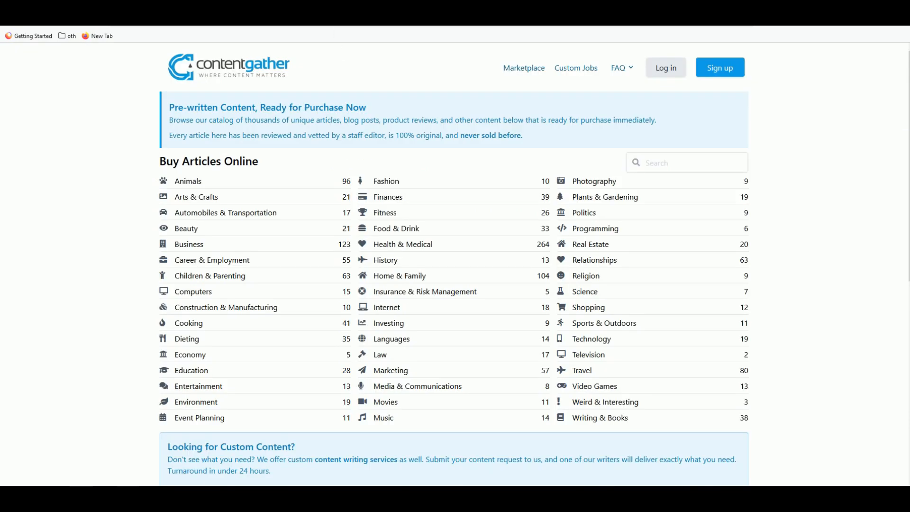
left_click(439, 498)
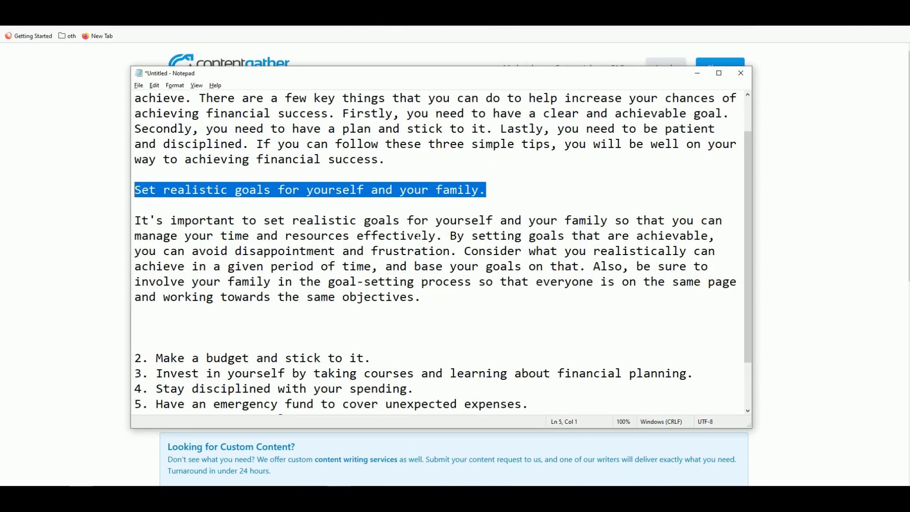
scroll(300, 285, "up", 1)
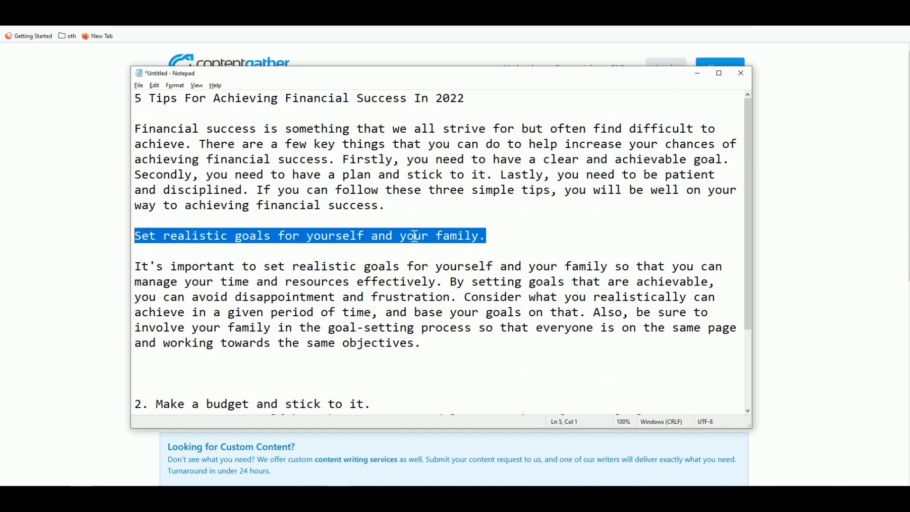
scroll(472, 208, "down", 2)
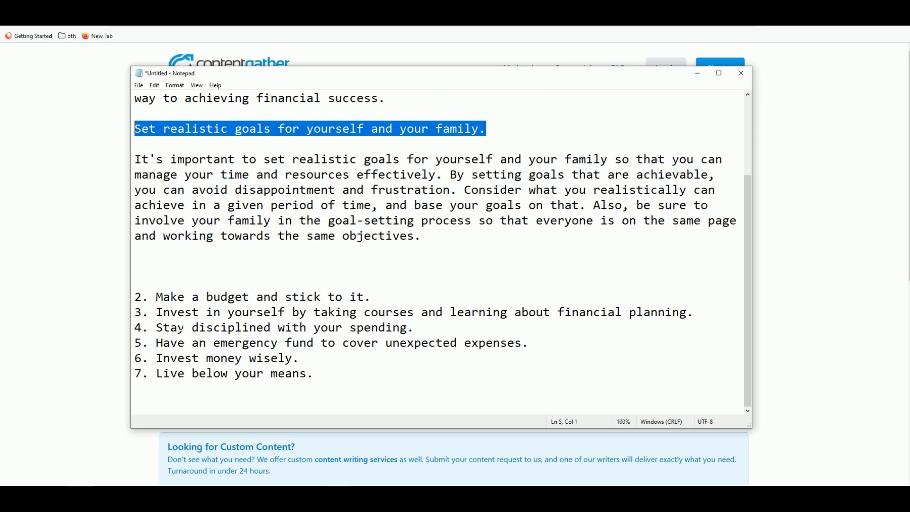
Step: Check THETextify's blog tools and highlight the outline point "Make a budget and stick to it" in Notepad
key("alt+Tab")
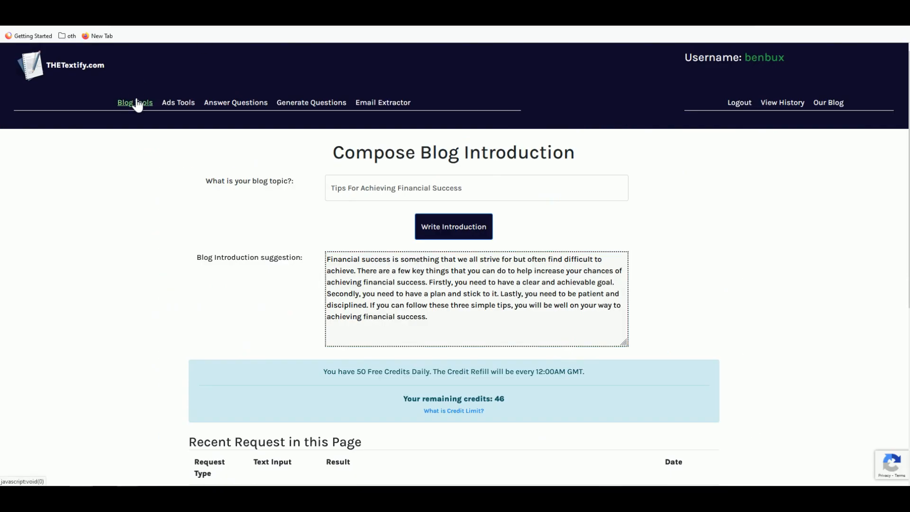
mouse_move(135, 103)
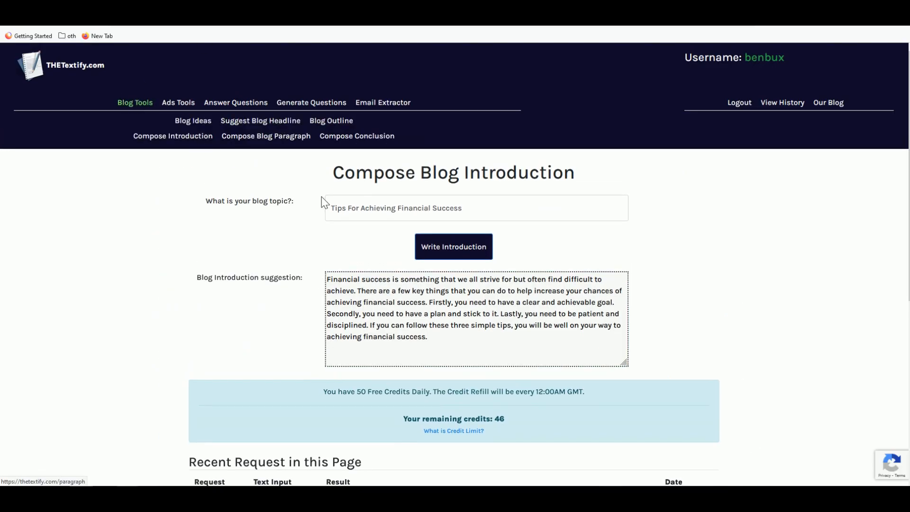
key("alt+Tab")
left_click_drag(365, 297, 166, 300)
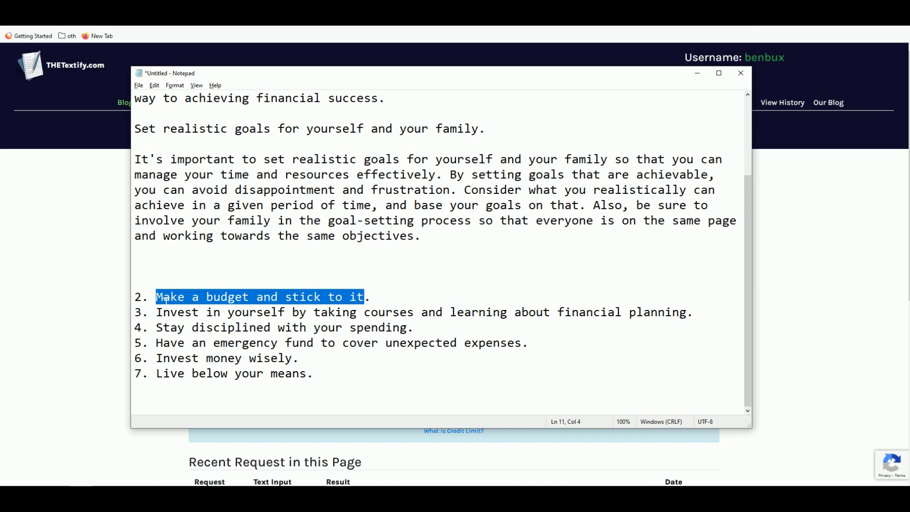
Step: Open THETextify's Compose Conclusion tool and place the cursor in its blog topic field
key("alt+Tab")
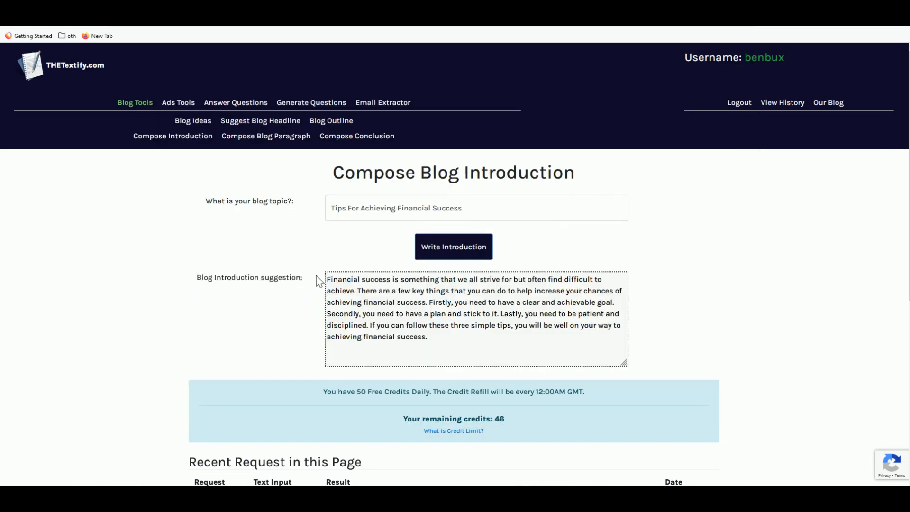
left_click(361, 142)
left_click(378, 198)
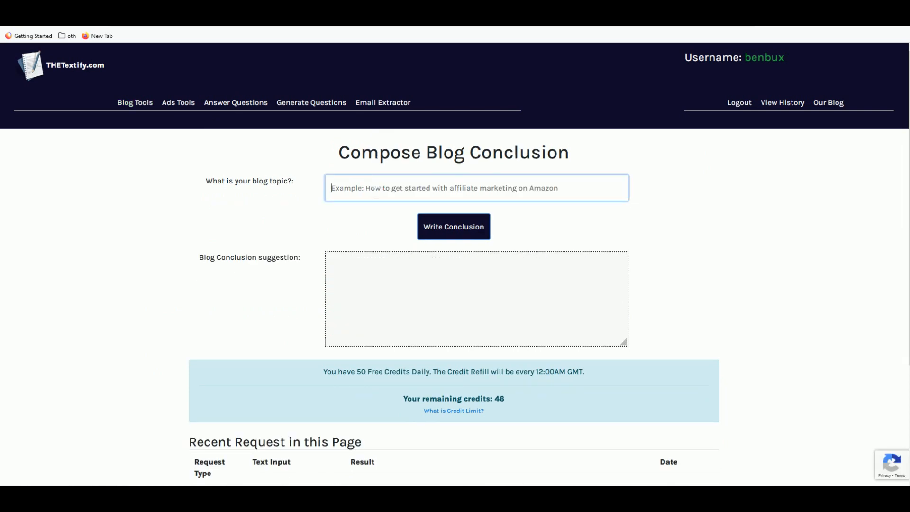
key("ctrl+v")
triple_click(374, 195)
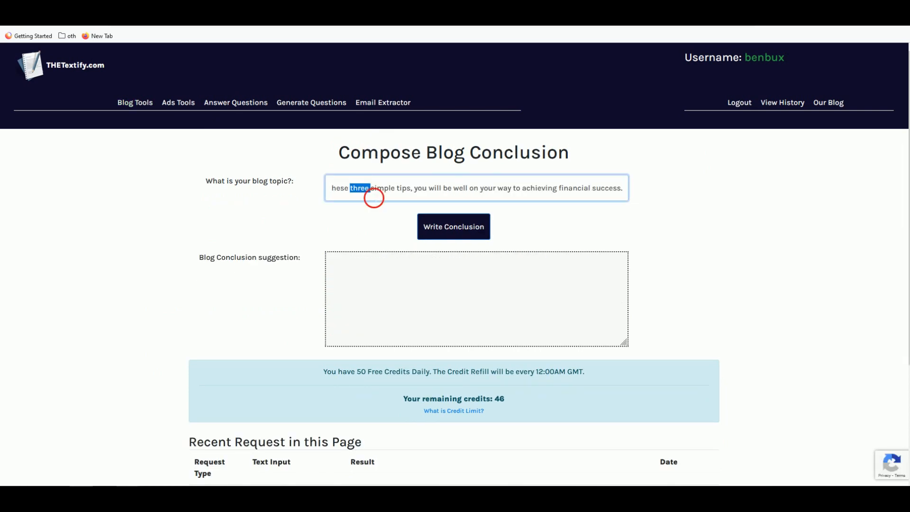
key("BackSpace")
Step: Copy "Tips For Achieving Financial Success" from the Notepad title into the conclusion's blog topic field and have the conclusion written
key("alt+Tab")
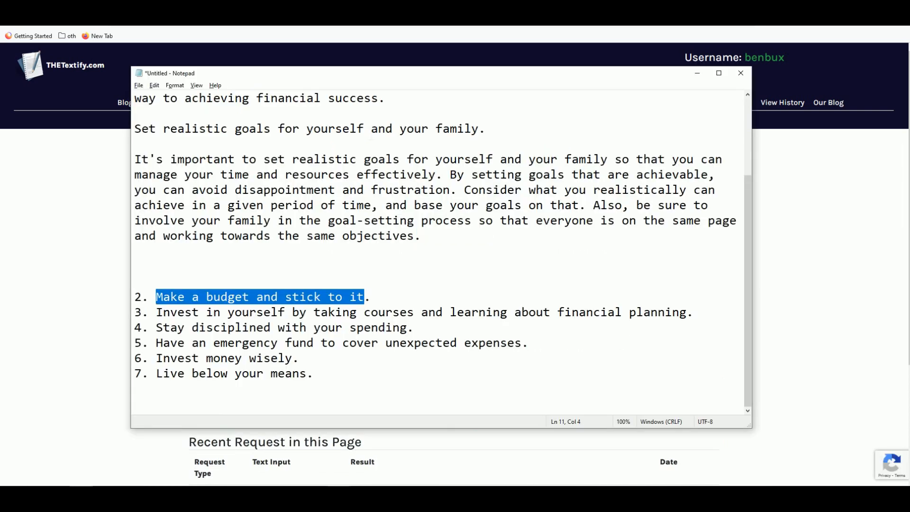
scroll(436, 251, "up", 3)
left_click_drag(148, 99, 408, 100)
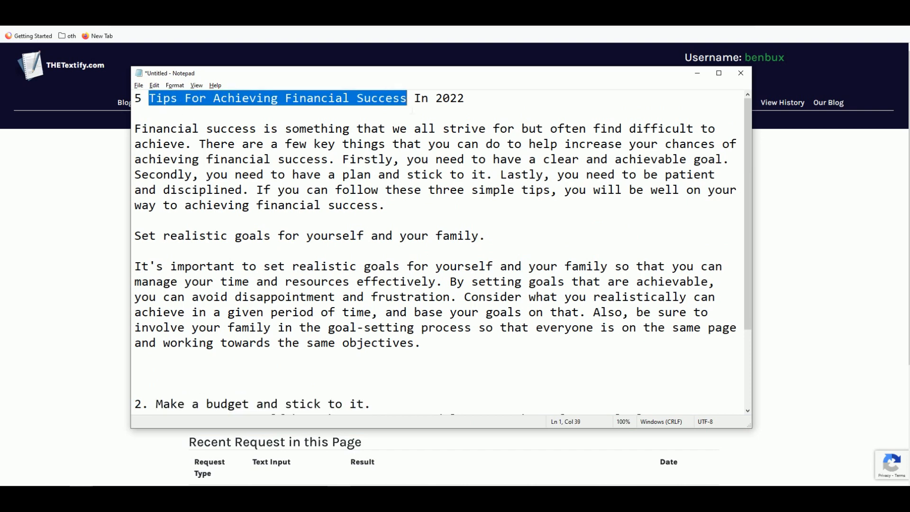
right_click(405, 100)
left_click(397, 133)
key("alt+Tab")
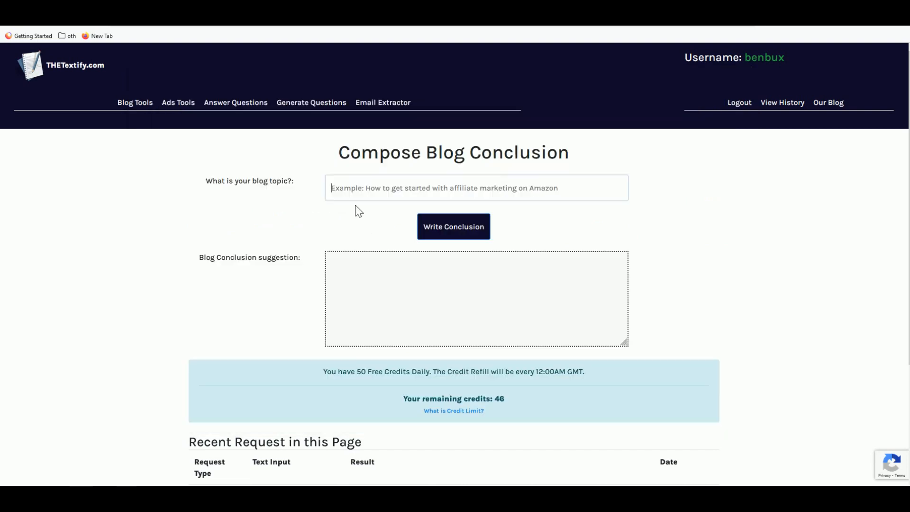
left_click(357, 188)
key("ctrl+v")
left_click(447, 232)
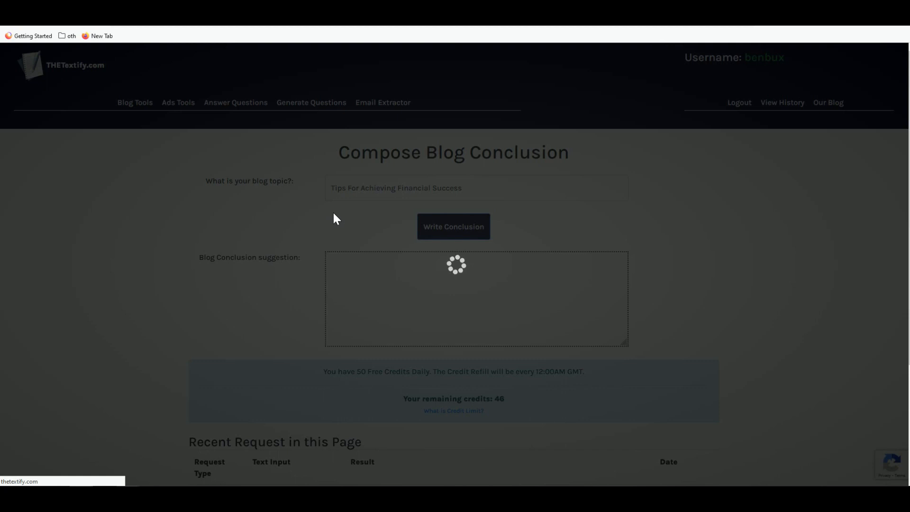
Step: Copy the written conclusion into Notepad beneath the last outline point, "Live below your means.", separated by a blank line
scroll(518, 267, "down", 1)
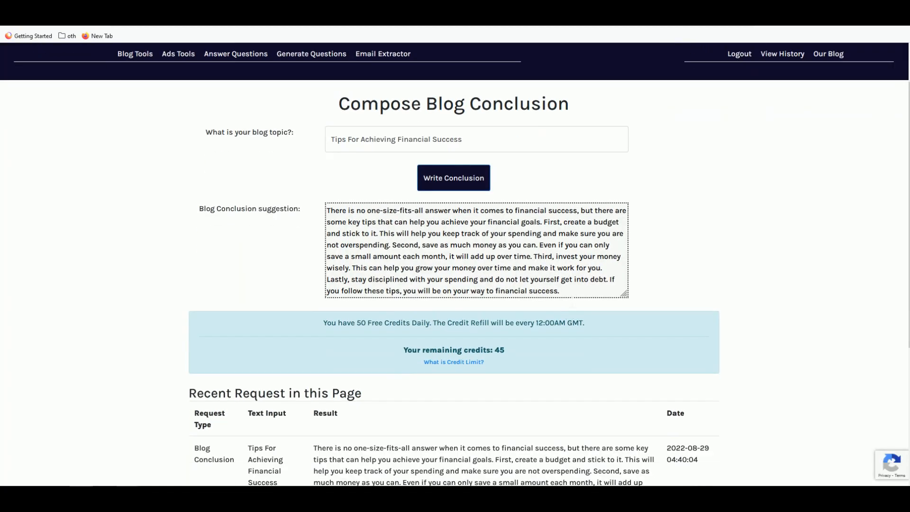
left_click_drag(561, 291, 364, 234)
key("ctrl+a")
right_click(363, 233)
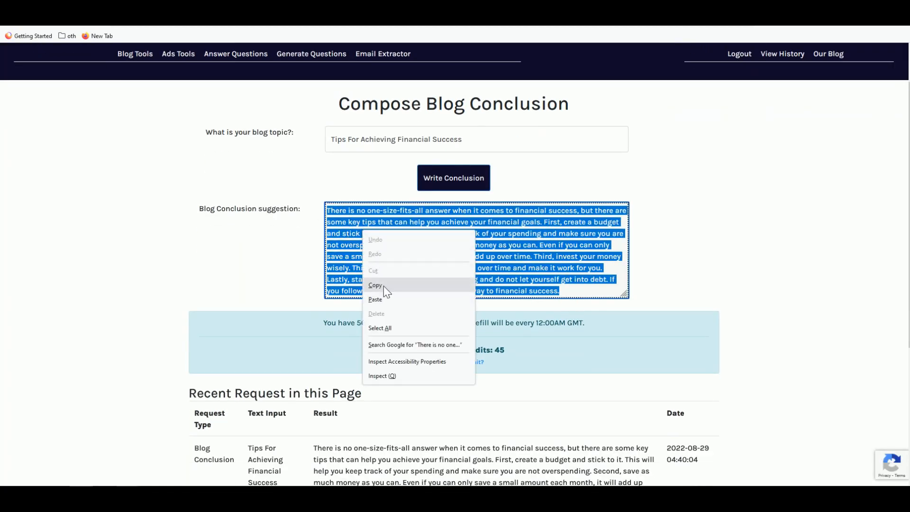
left_click(383, 286)
key("alt+Tab")
scroll(392, 292, "down", 3)
left_click(317, 374)
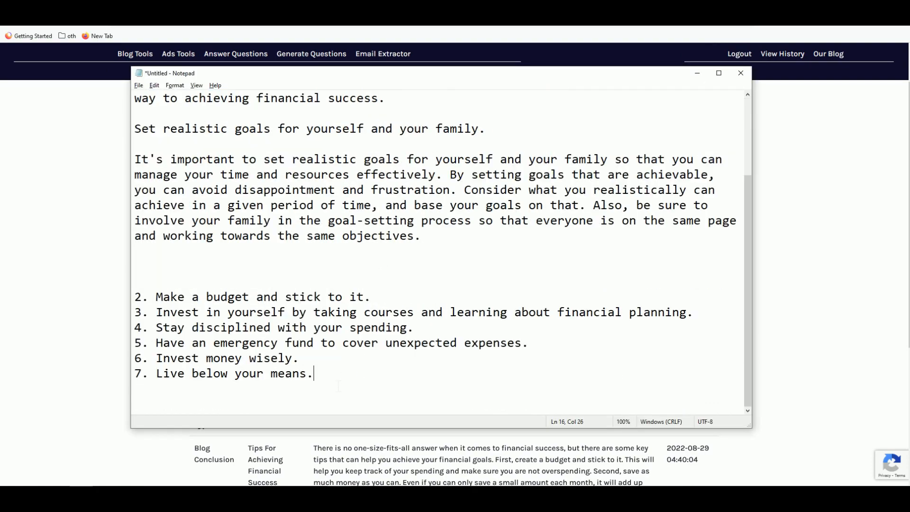
key("Return")
key("ctrl+v")
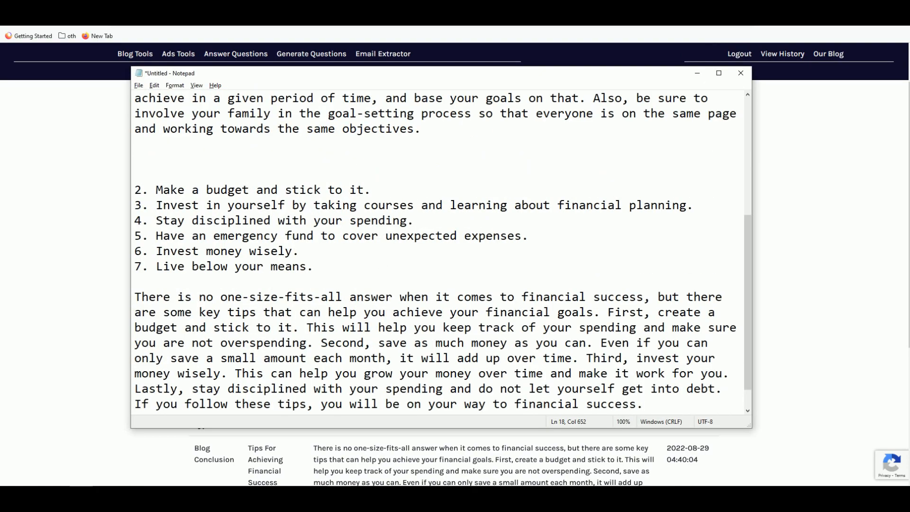
Step: Look over the assembled article from its title and return to THETextify's Compose Blog Conclusion page
scroll(510, 297, "up", 5)
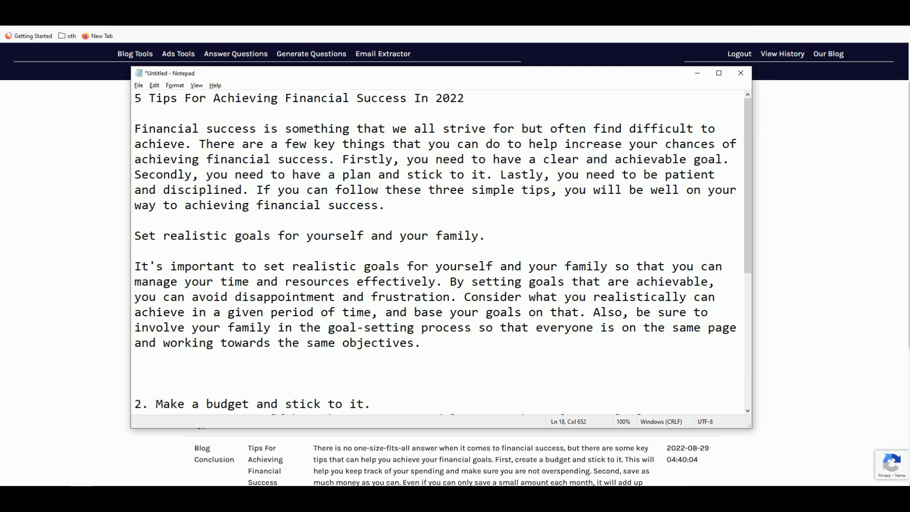
left_click(99, 249)
scroll(76, 248, "up", 2)
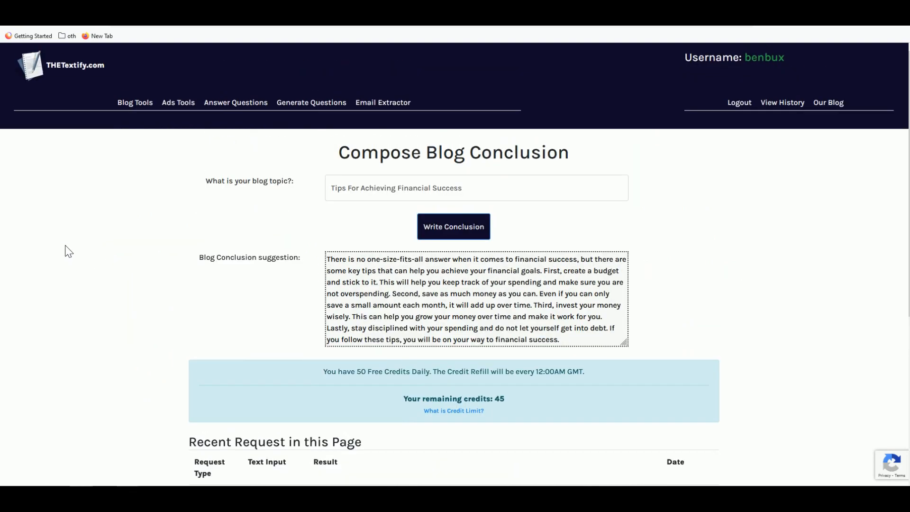